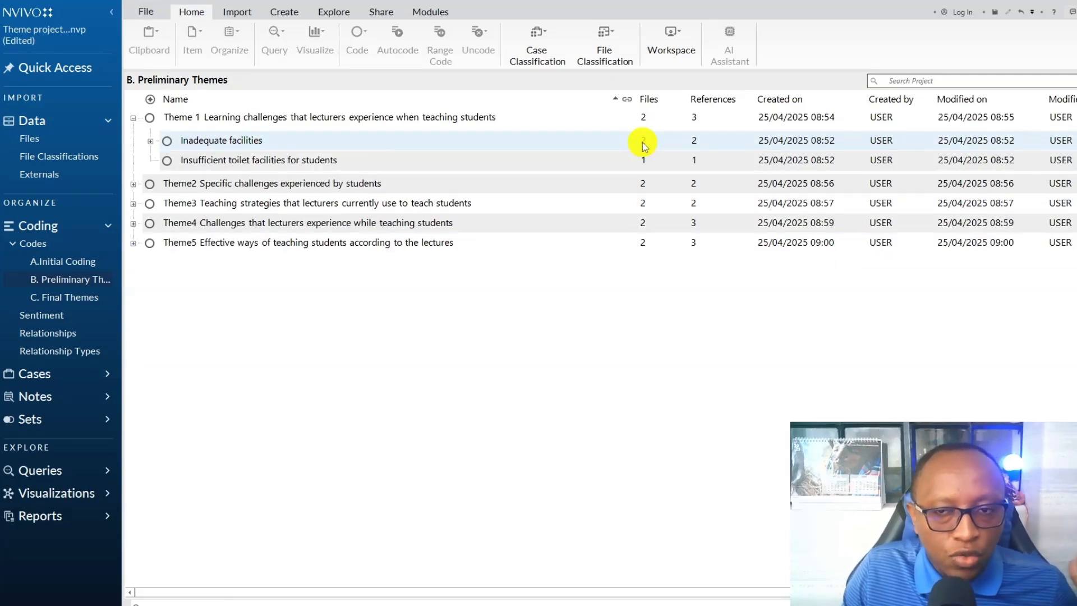
Expand the Inadequate facilities code under Theme 1 to view its child code Insufficient classroom facilities.
left_click(149, 142)
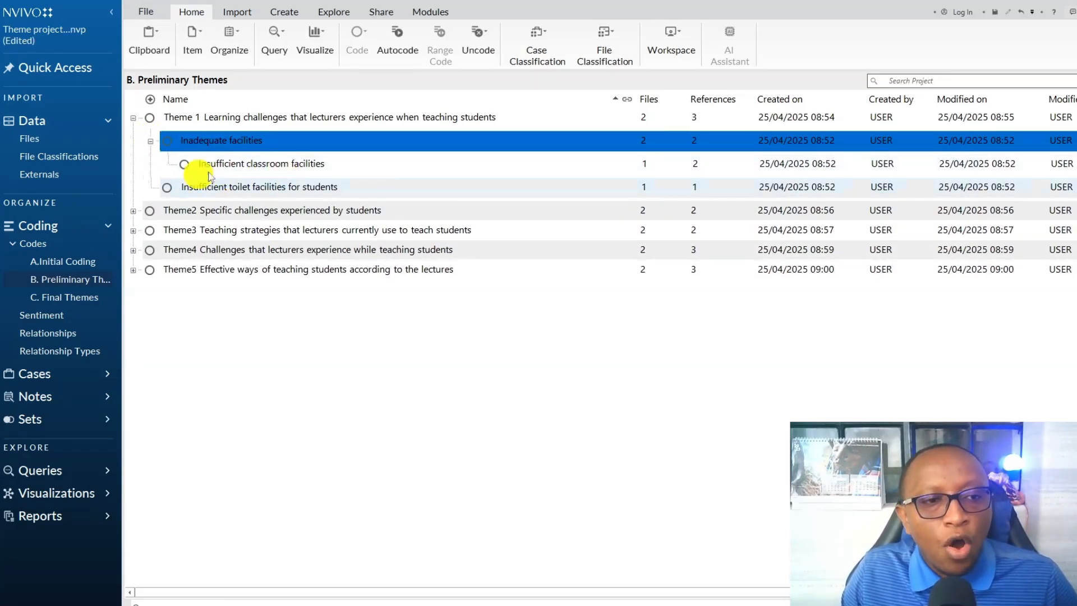
left_click(242, 167)
left_click(243, 167)
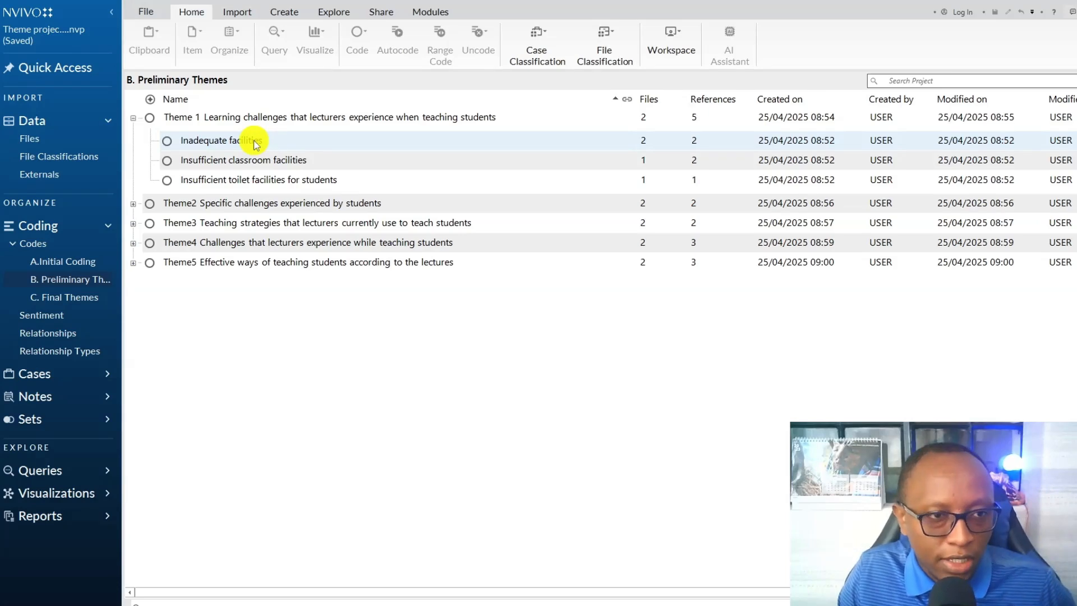
Try nesting the Insufficient classroom facilities code under Inadequate facilities by cutting and pasting it, and undo that move.
left_click(671, 165)
key("ctrl+x")
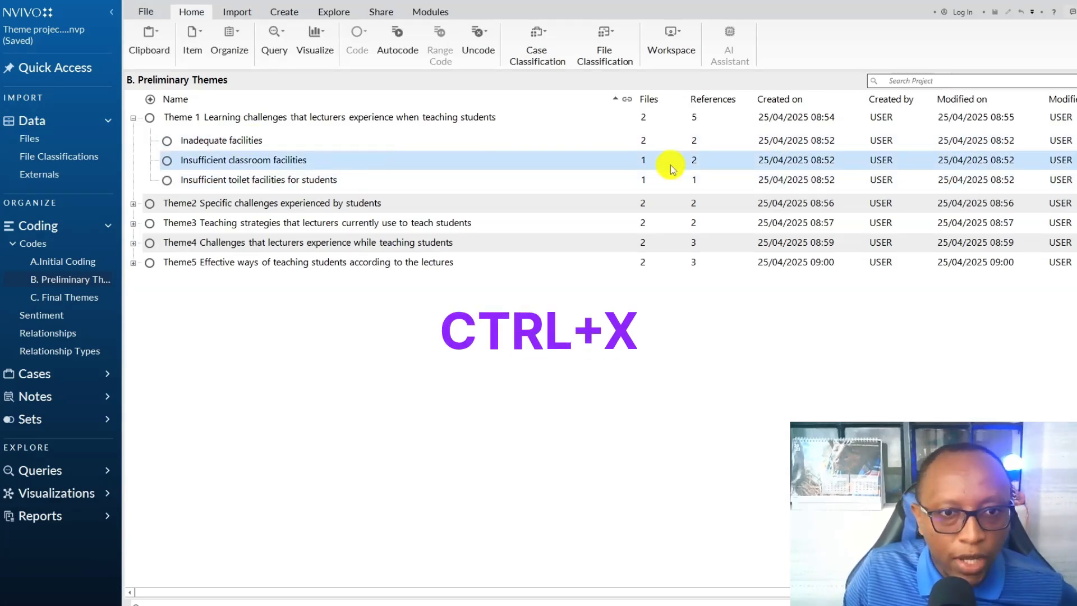
left_click(396, 148)
key("ctrl+v")
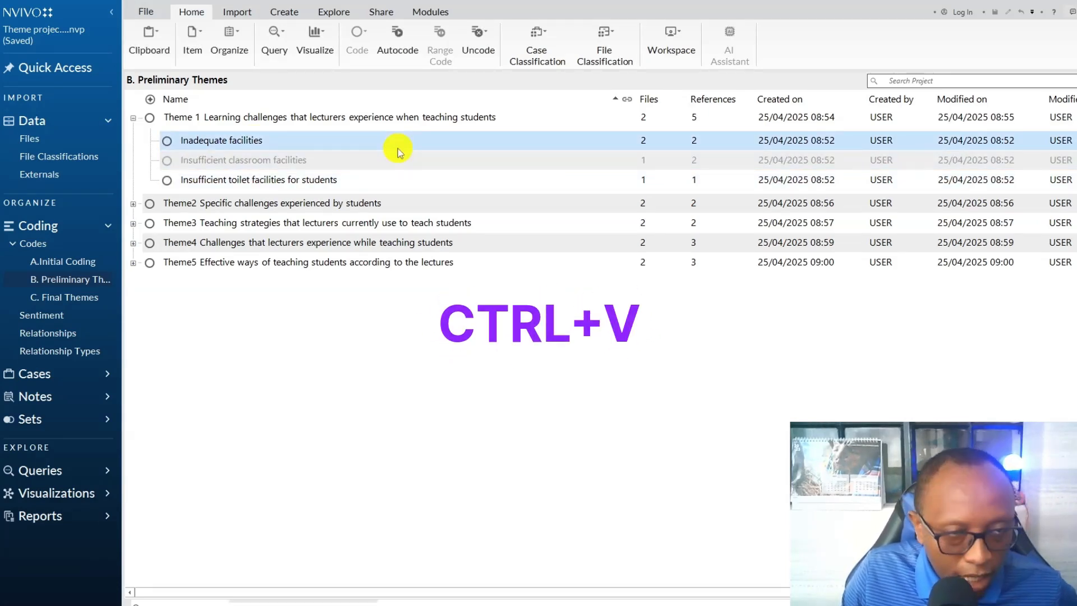
left_click(150, 143)
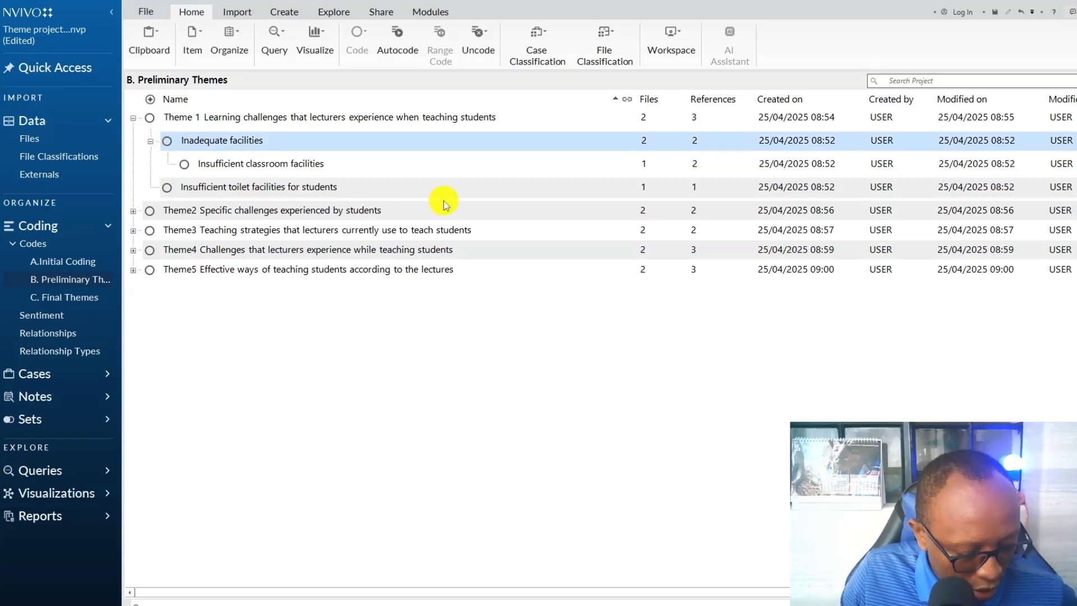
key("ctrl+z")
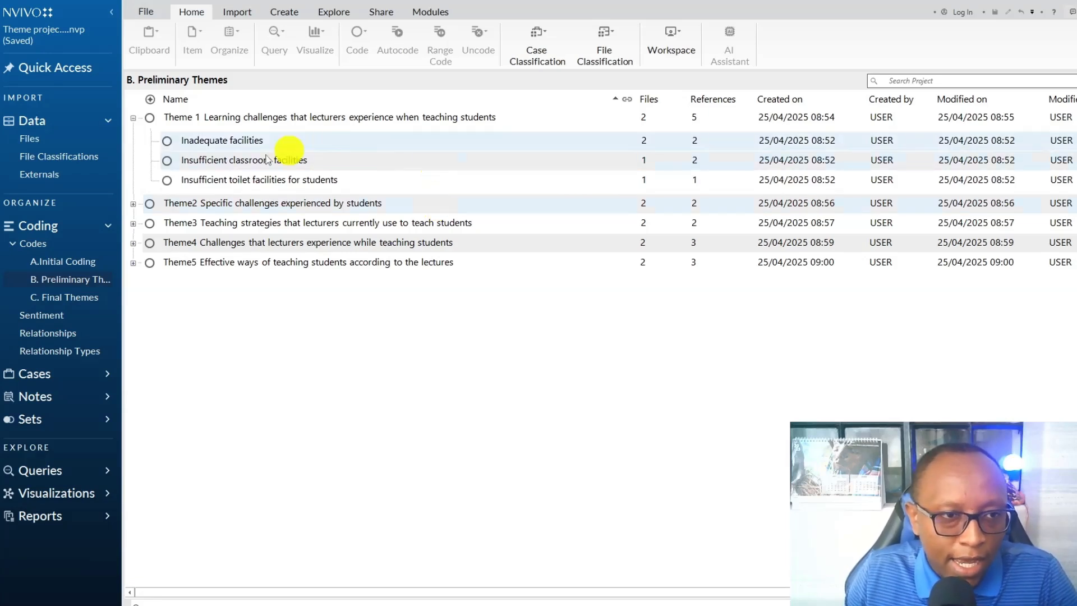
Copy the Insufficient classroom facilities code under Theme 1.
left_click(288, 161)
right_click(288, 161)
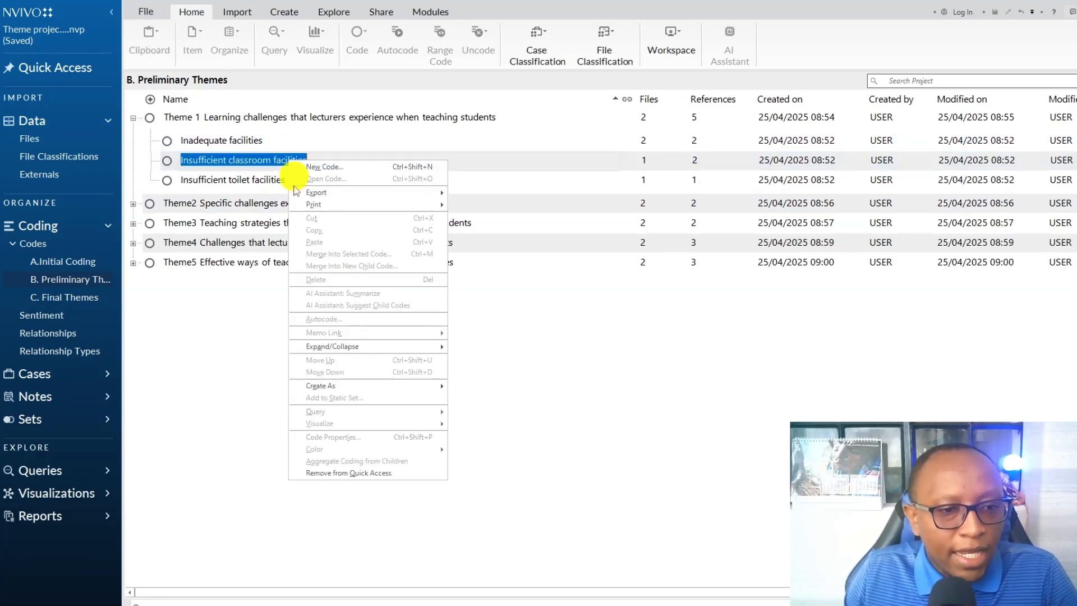
left_click(686, 162)
right_click(685, 161)
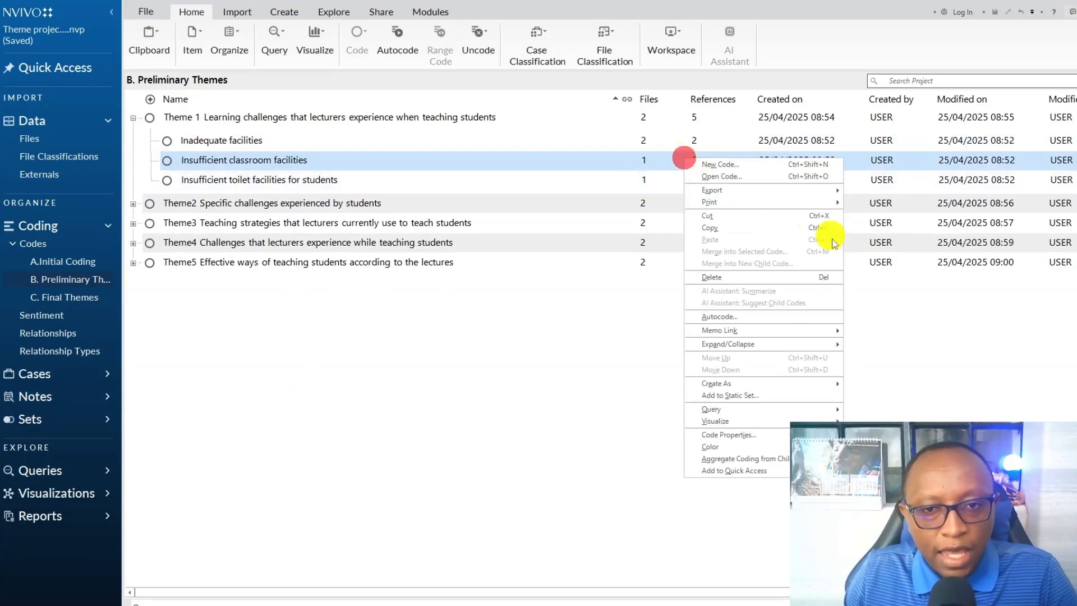
left_click(726, 222)
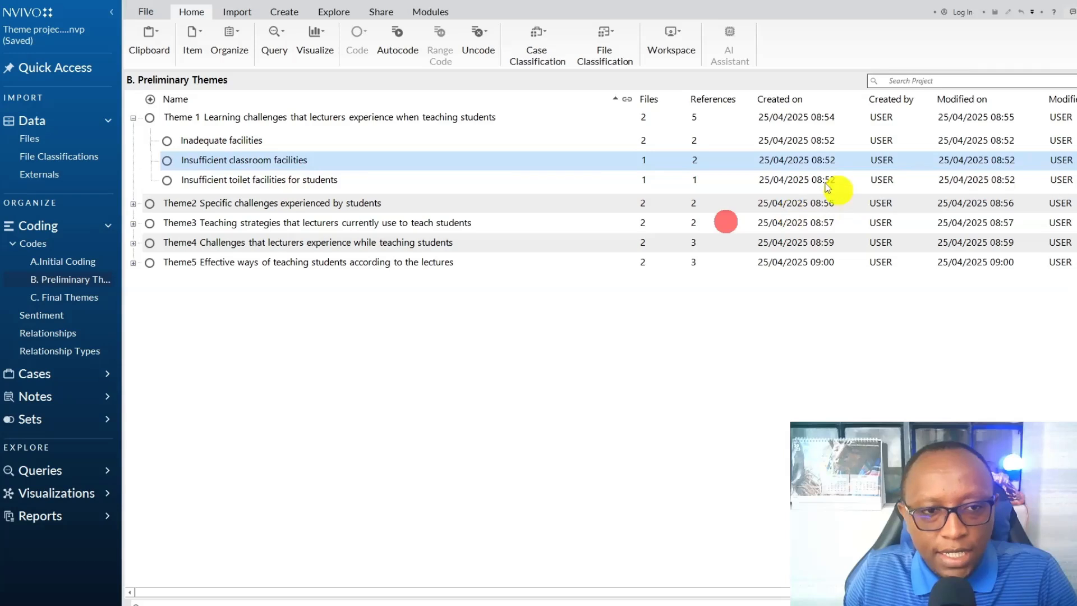
Bring up the options for merging the copied code into Inadequate facilities, and cancel the merge.
left_click(342, 145)
right_click(343, 145)
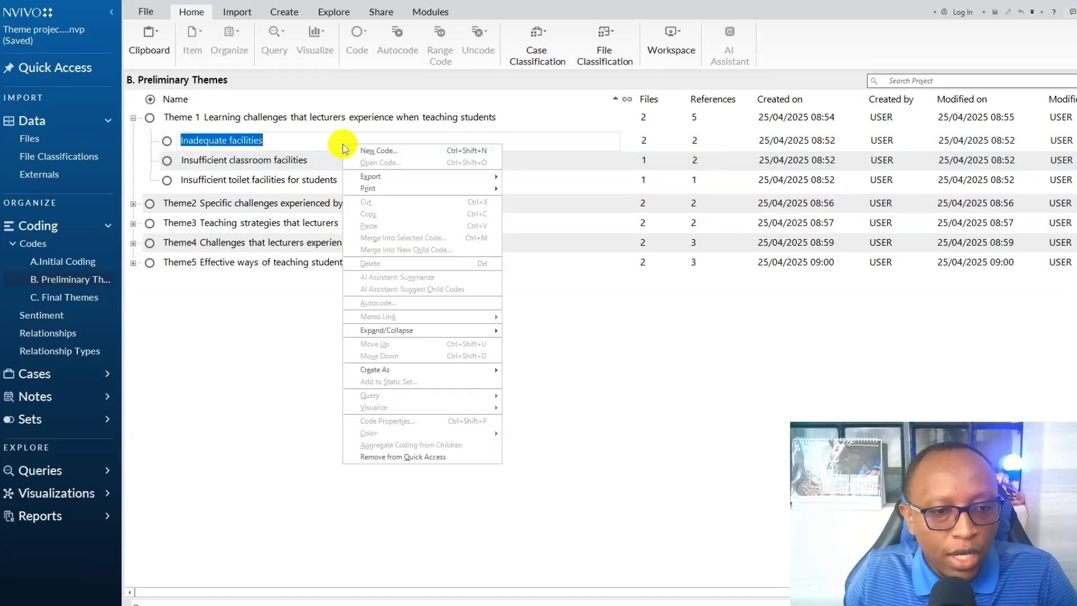
left_click(692, 143)
right_click(692, 143)
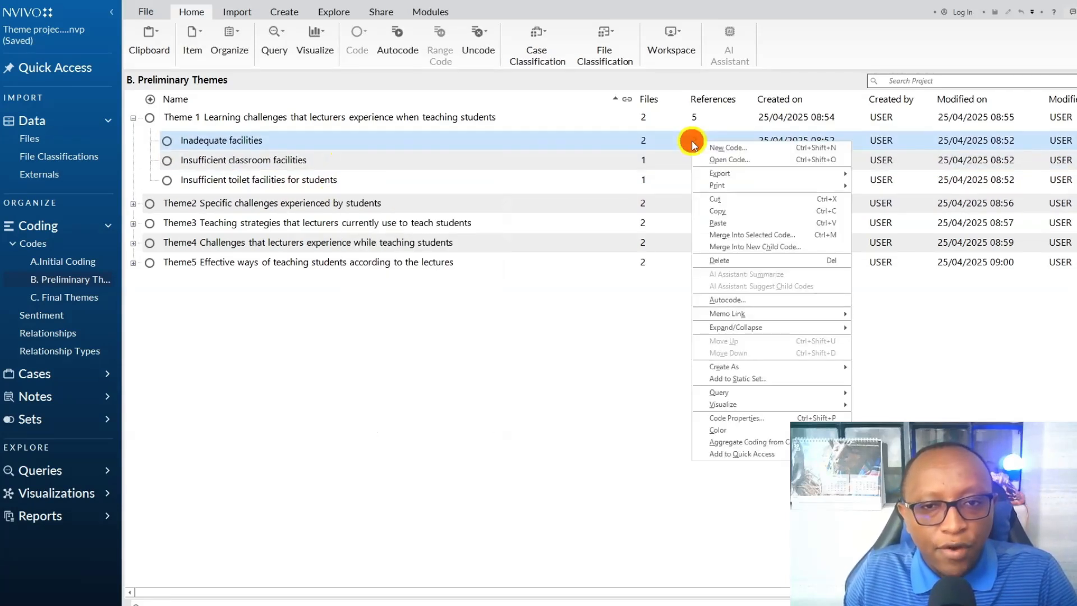
left_click(777, 238)
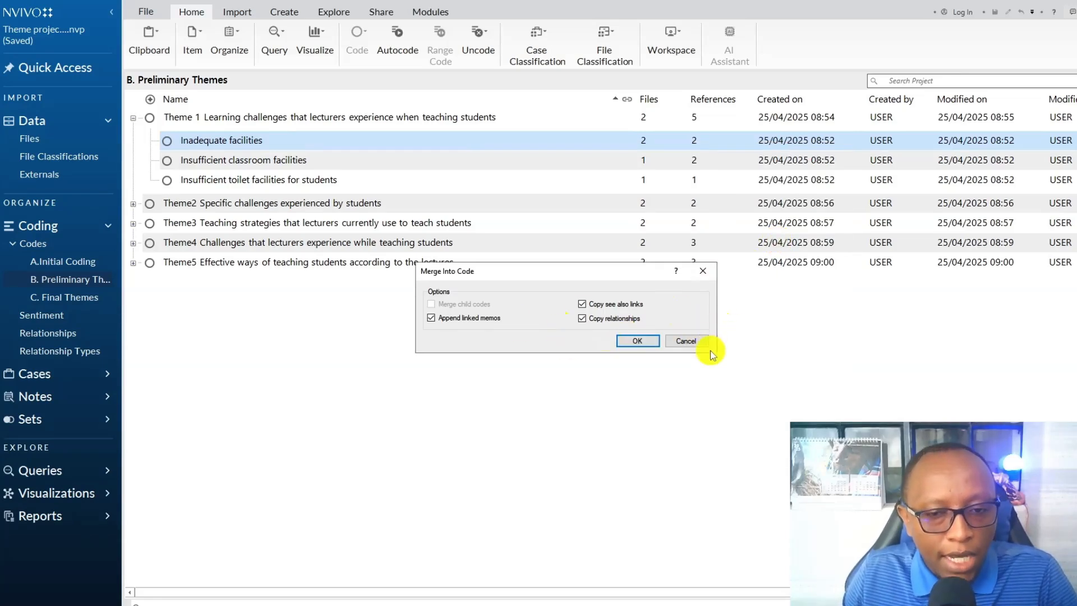
left_click(685, 341)
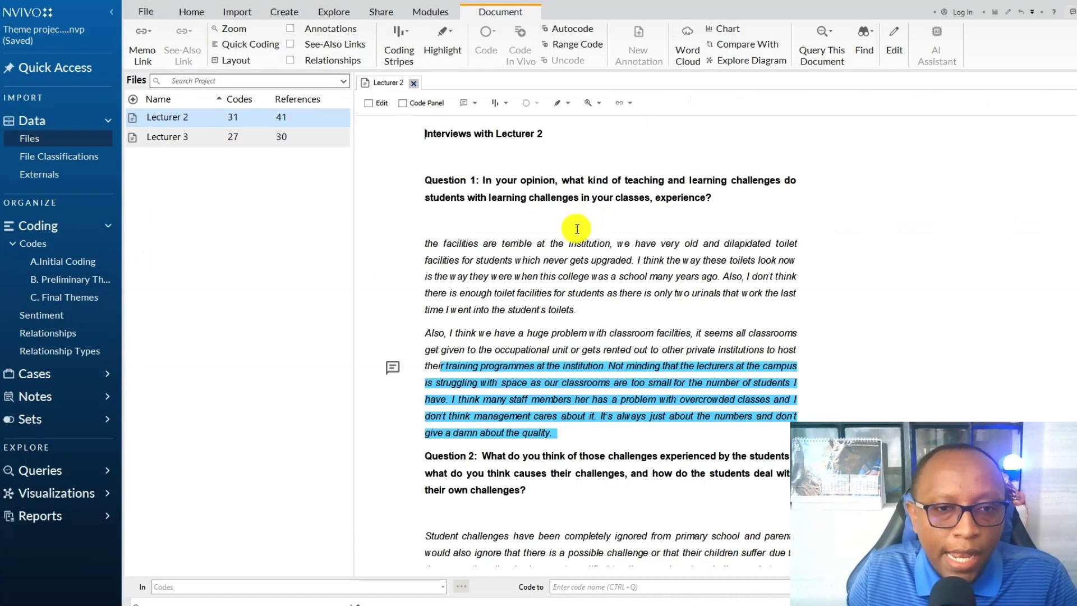
Code the Lecturer 2 Question 4 passage from "I'm not a qualified educational psychologist" to "intervention strategies" to a new top-level code in A.Initial Coding.
scroll(576, 229, "down", 10)
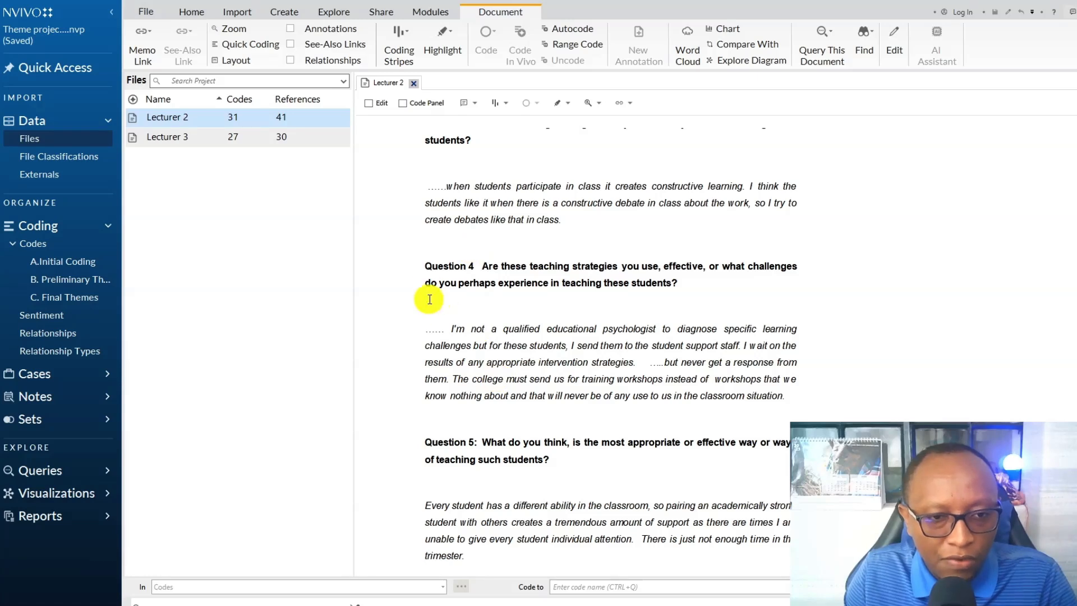
left_click_drag(435, 331, 637, 362)
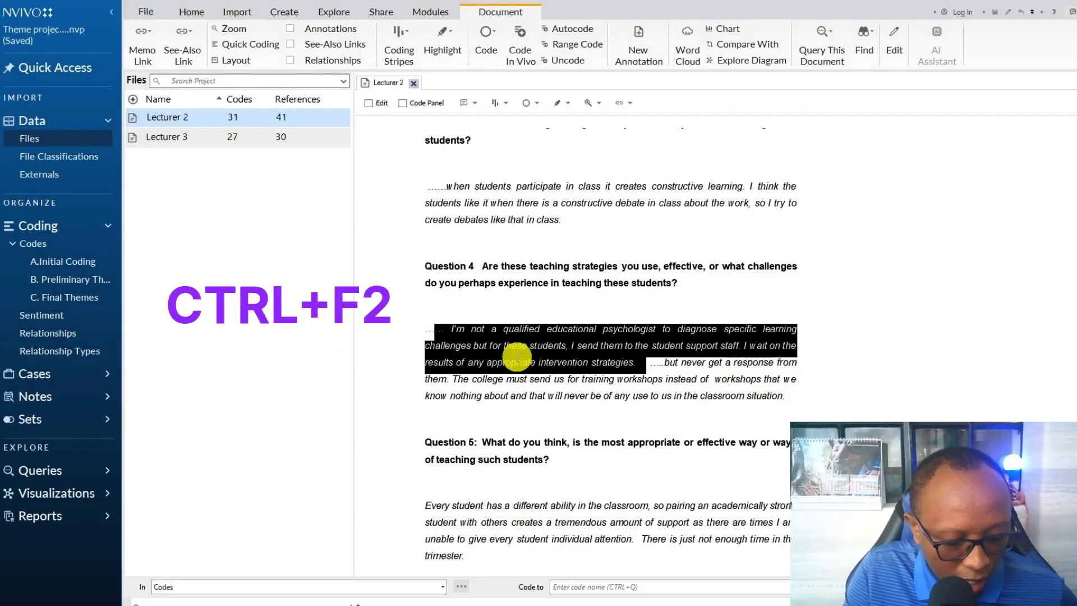
key("ctrl+F2")
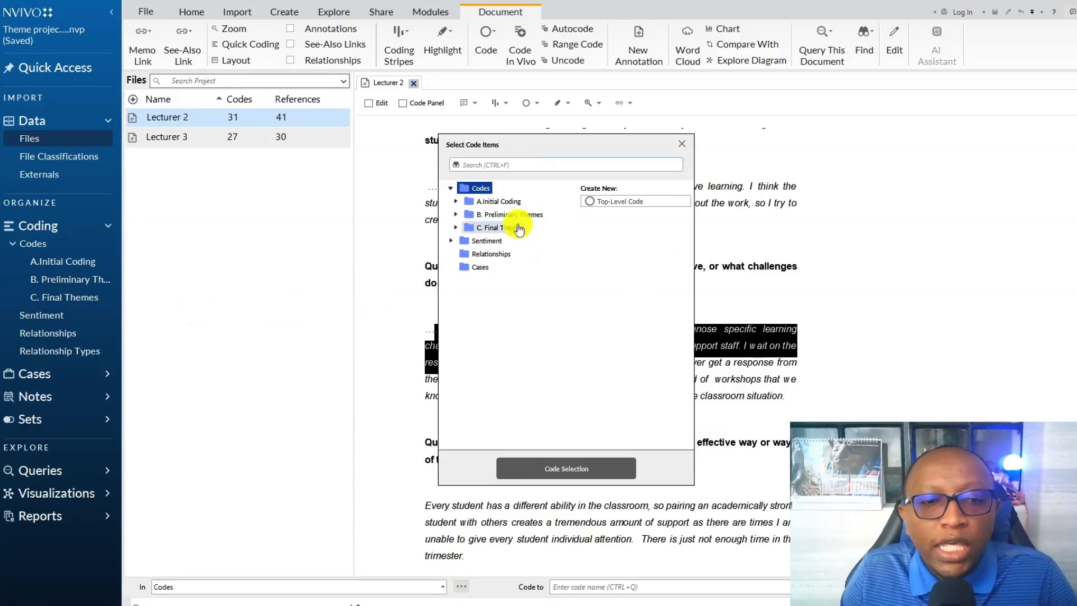
left_click(456, 202)
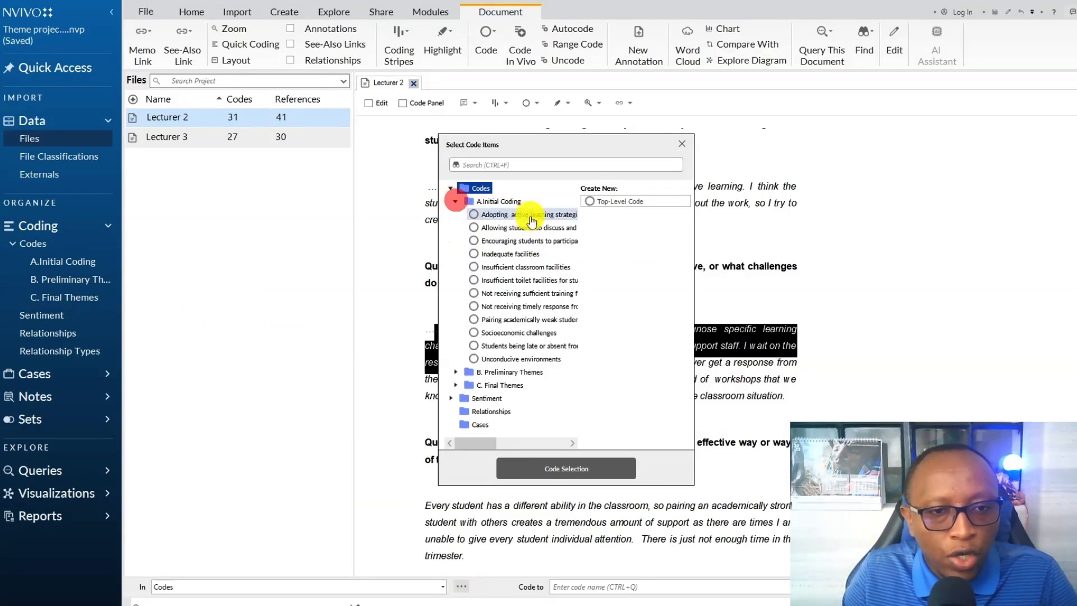
left_click(493, 201)
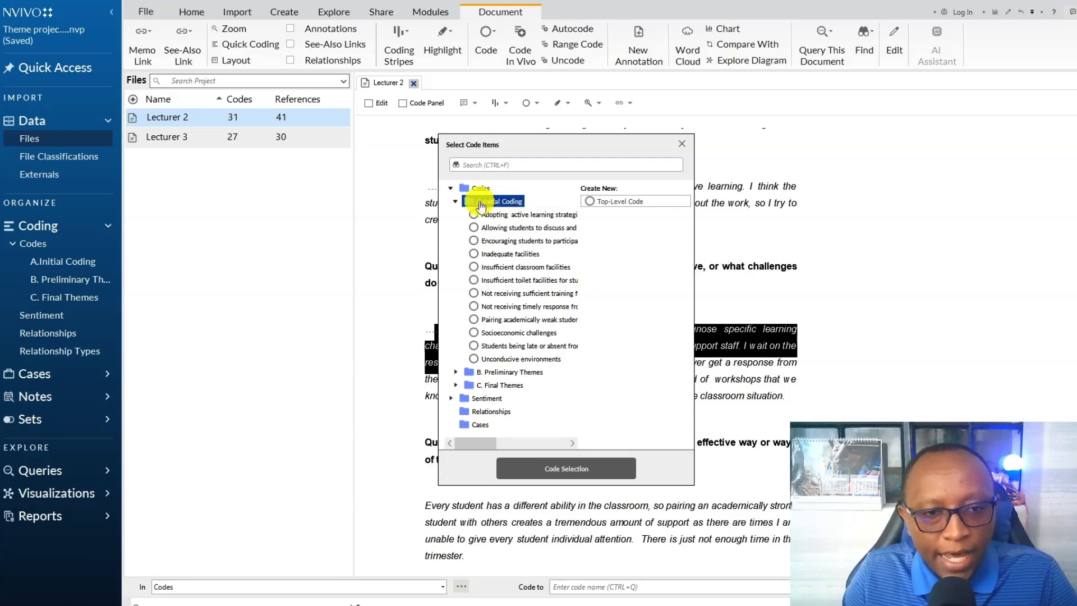
left_click(594, 202)
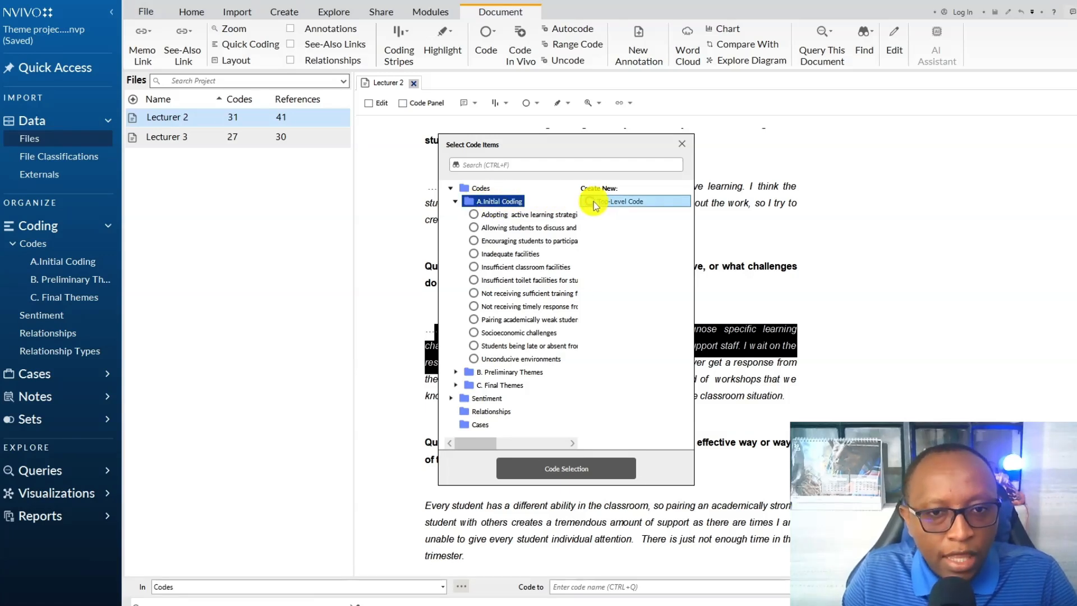
left_click(593, 203)
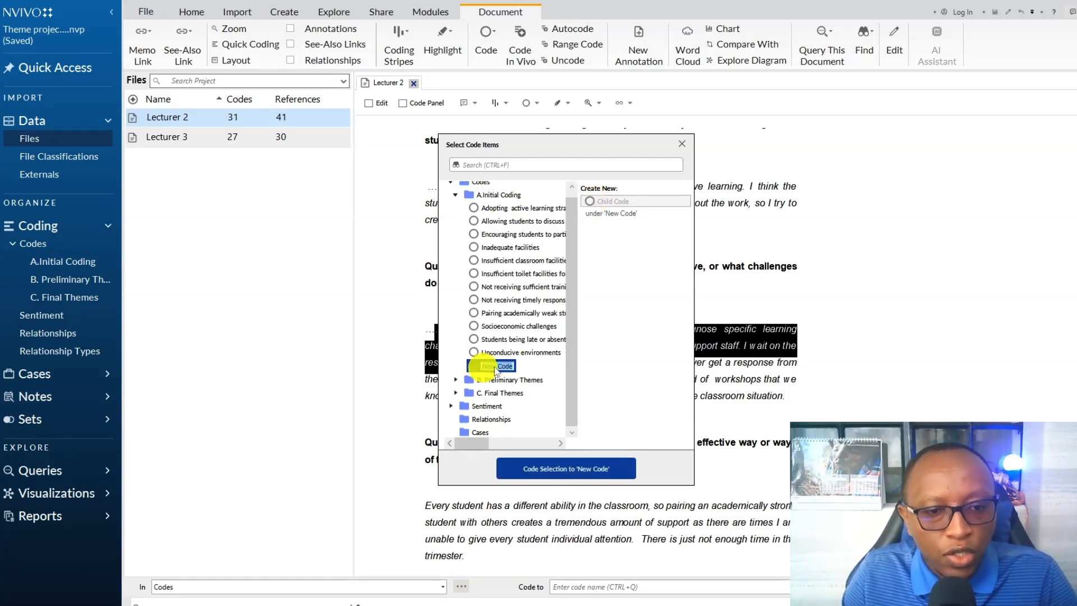
left_click(551, 473)
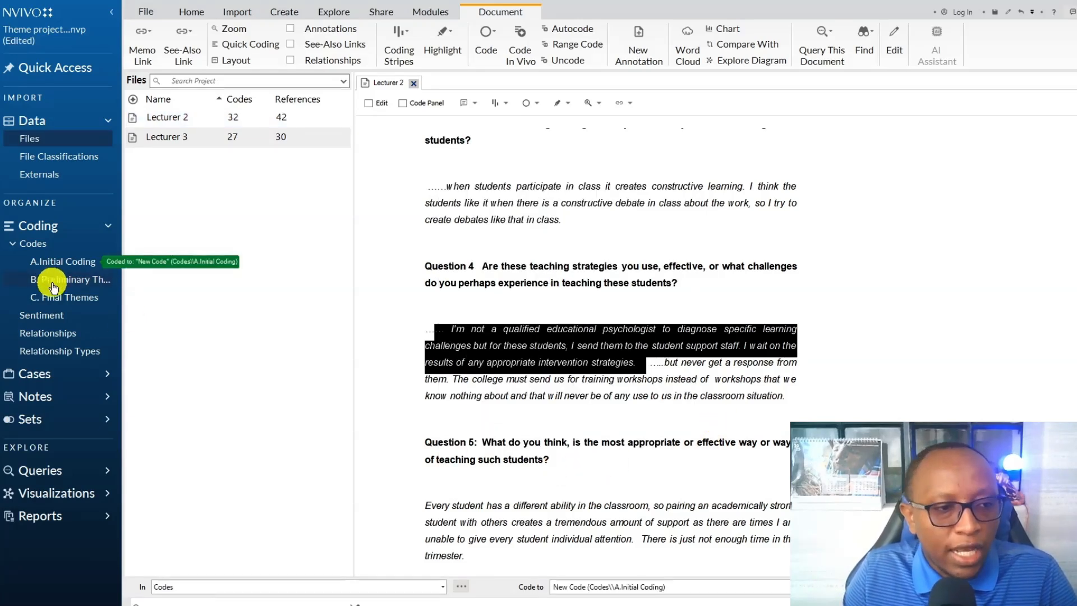
Open New Code from the A.Initial Coding folder, select all its coded content for review, and close it.
left_click(59, 265)
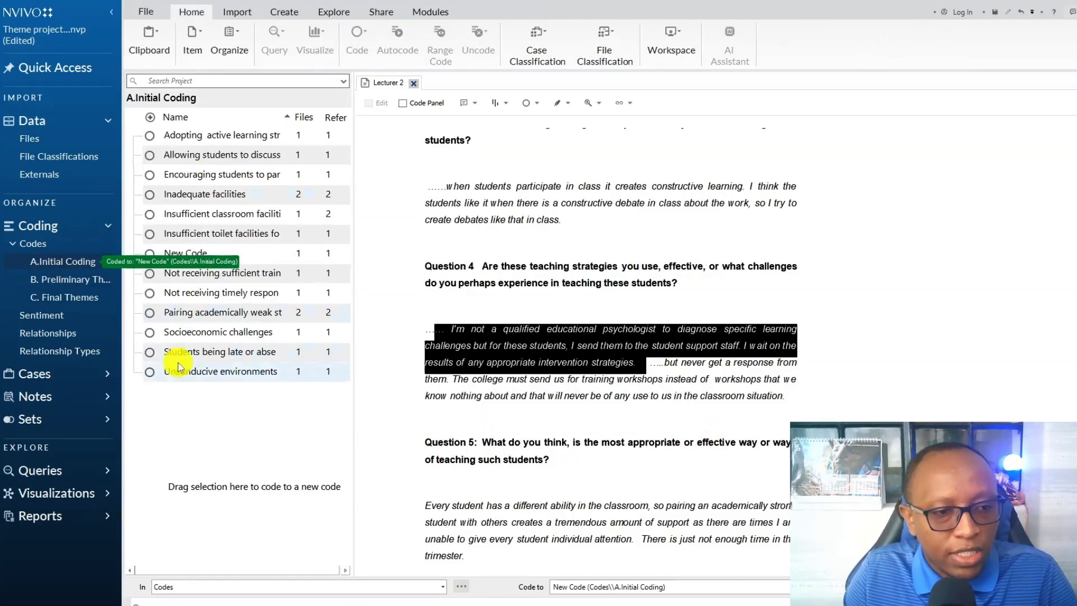
left_click(198, 254)
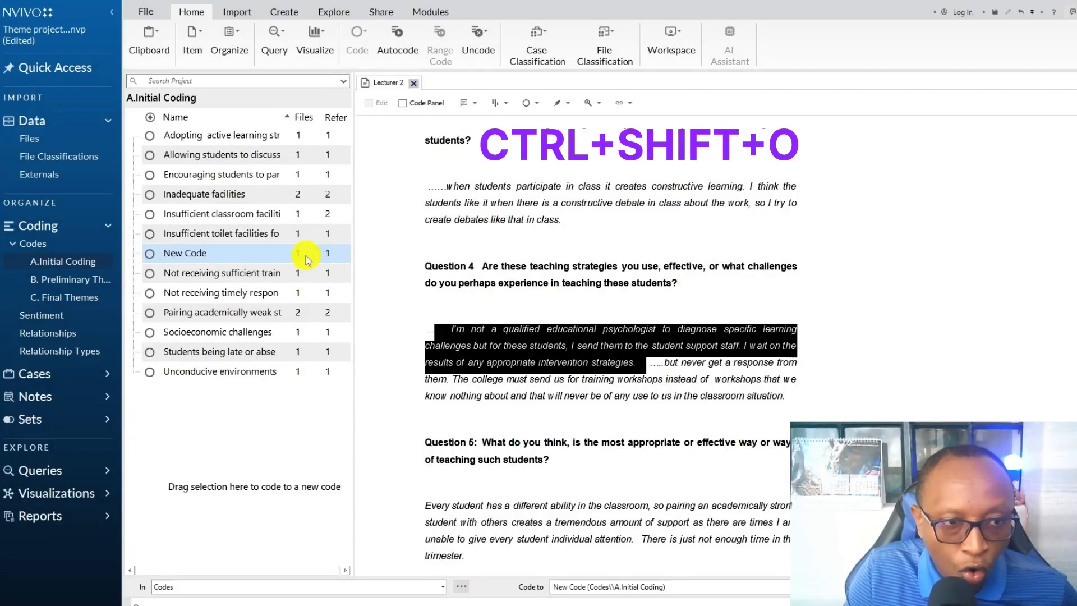
key("ctrl+shift+o")
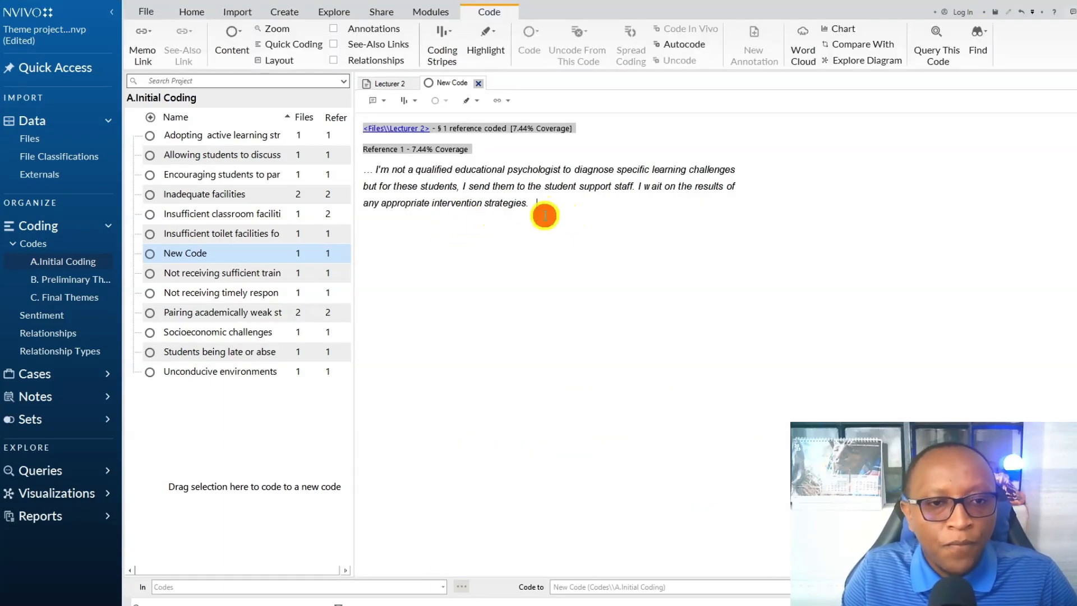
key("ctrl+a")
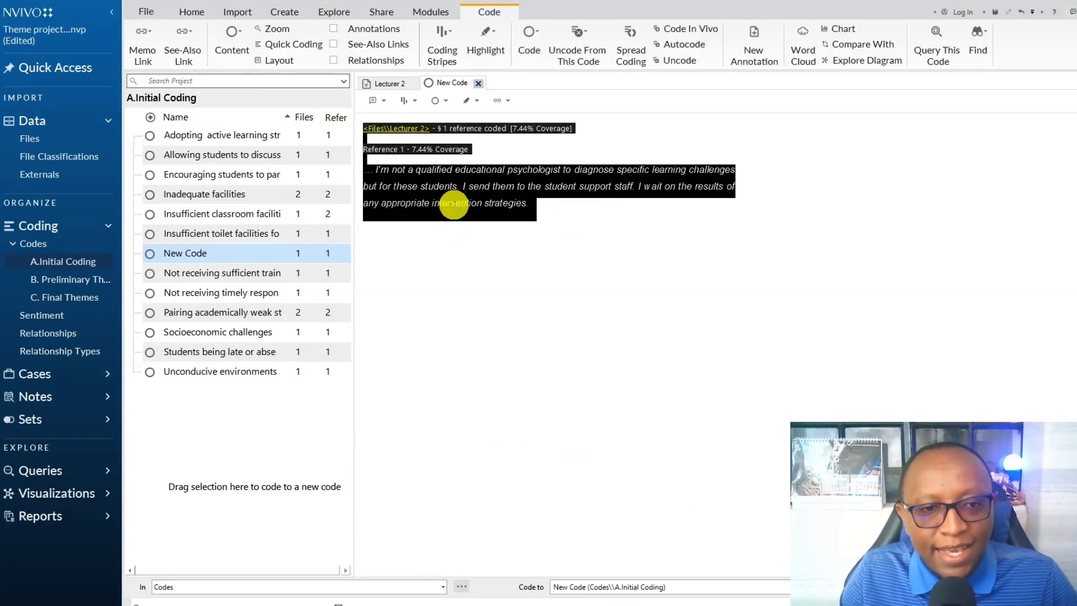
left_click(478, 83)
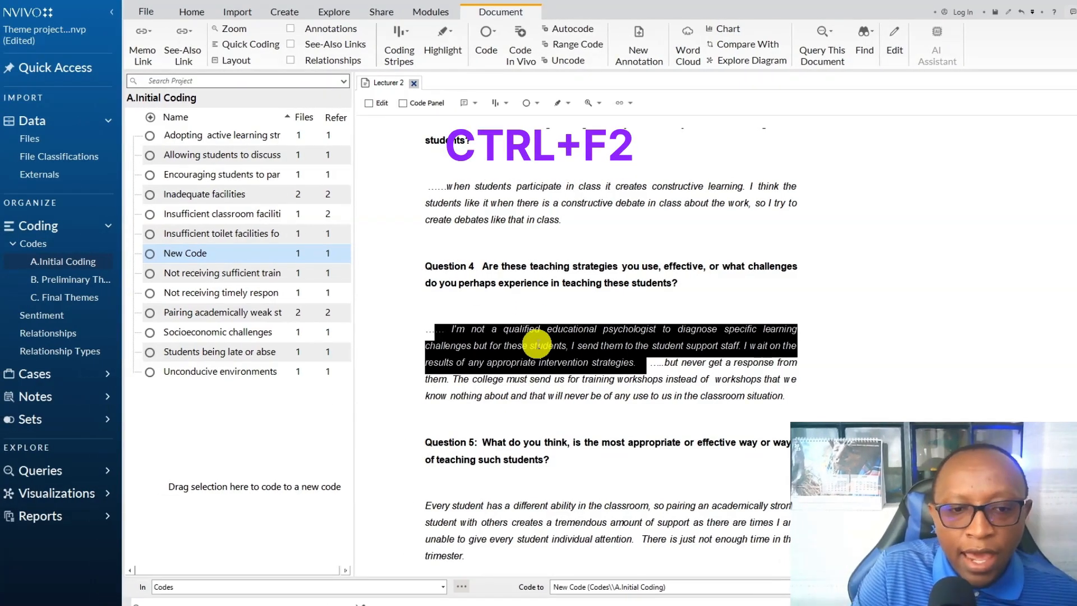
Bring up the code selection window again and dismiss it, and reopen New Code for another brief look.
key("ctrl+F2")
left_click(681, 146)
left_click(223, 253)
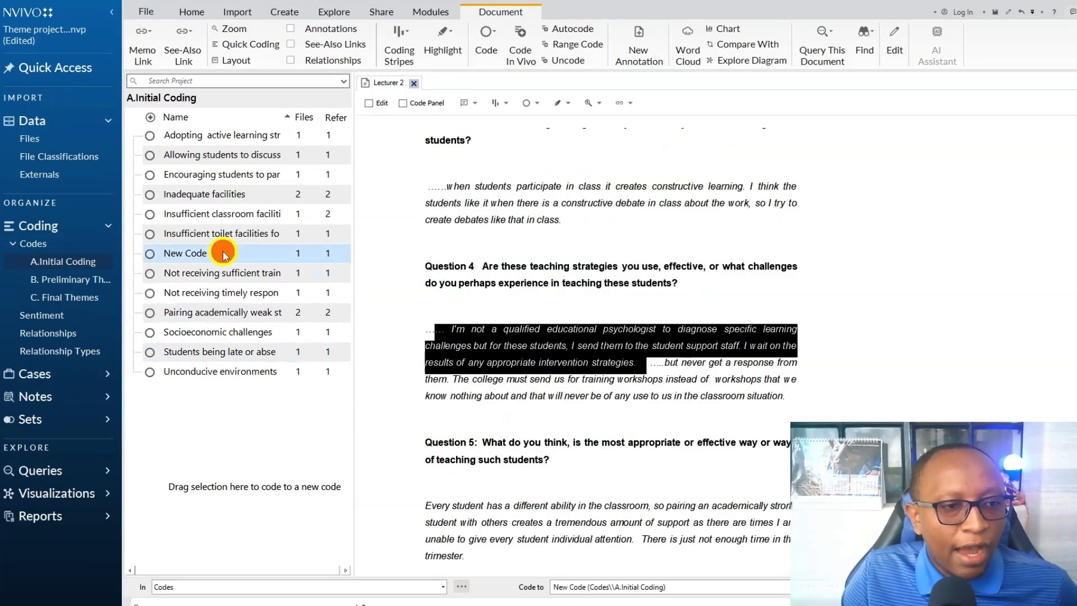
left_click(224, 254)
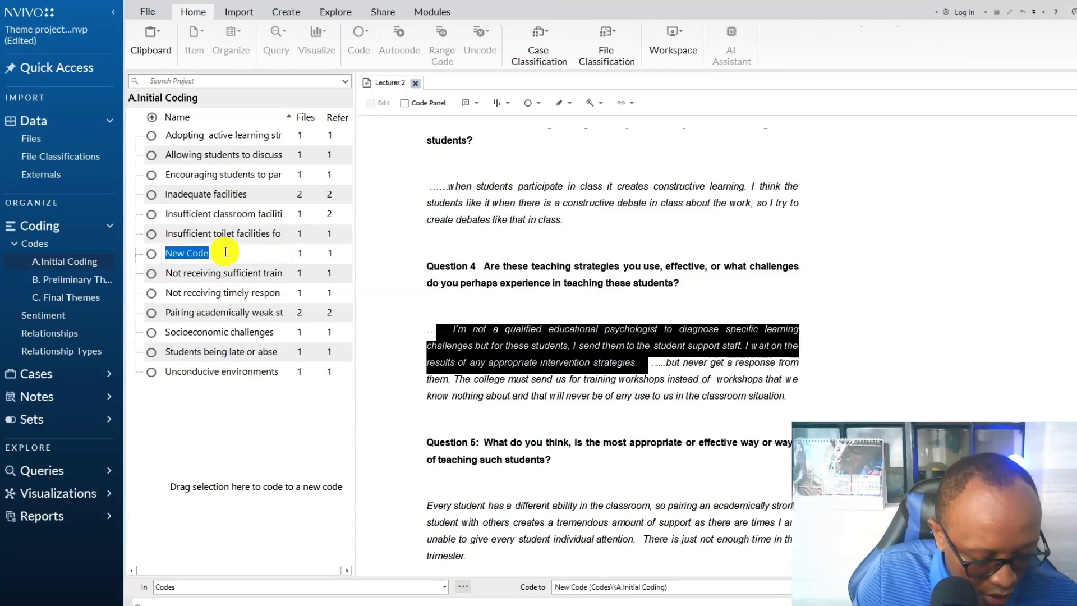
key("ctrl+shift+o")
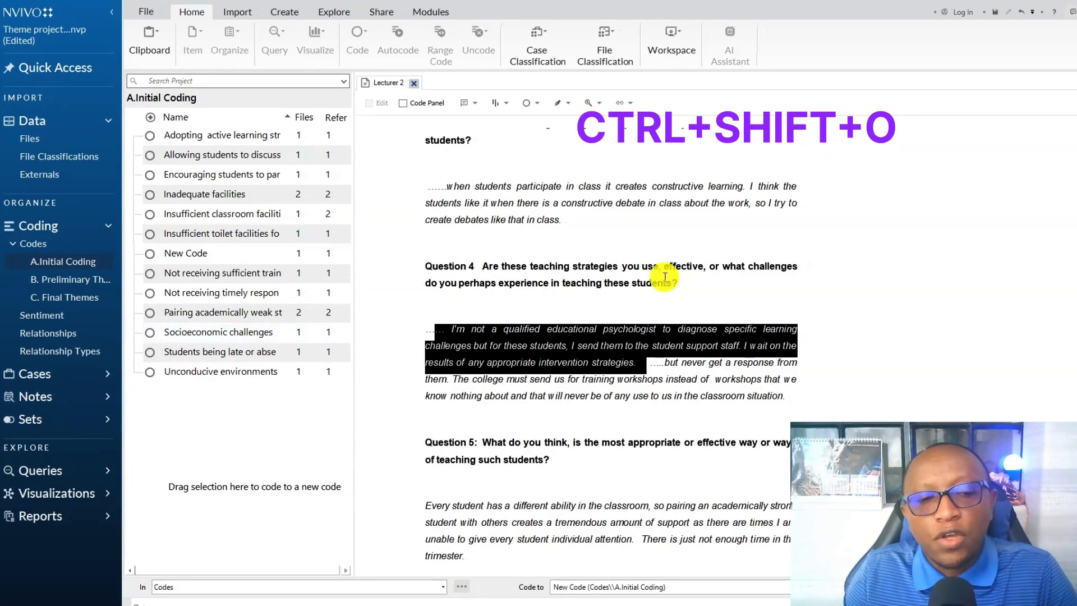
left_click(230, 253)
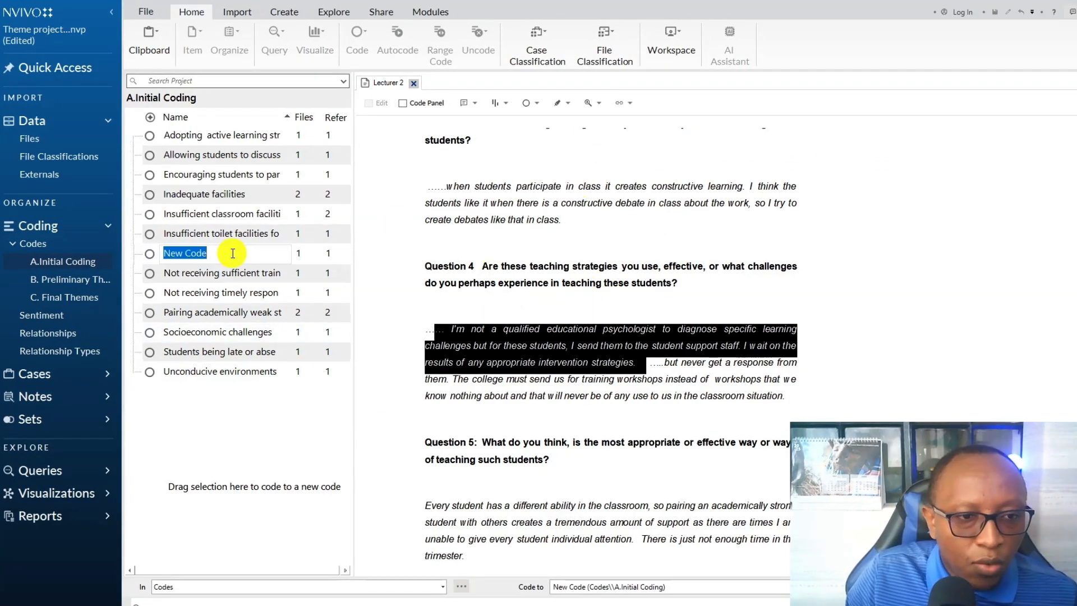
left_click(319, 253)
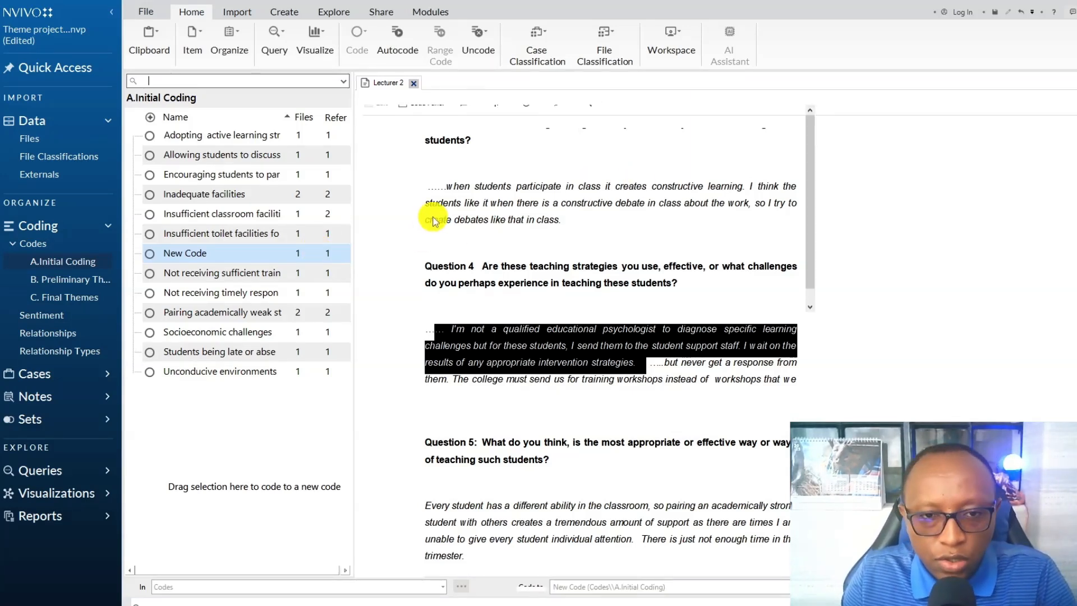
left_click(476, 82)
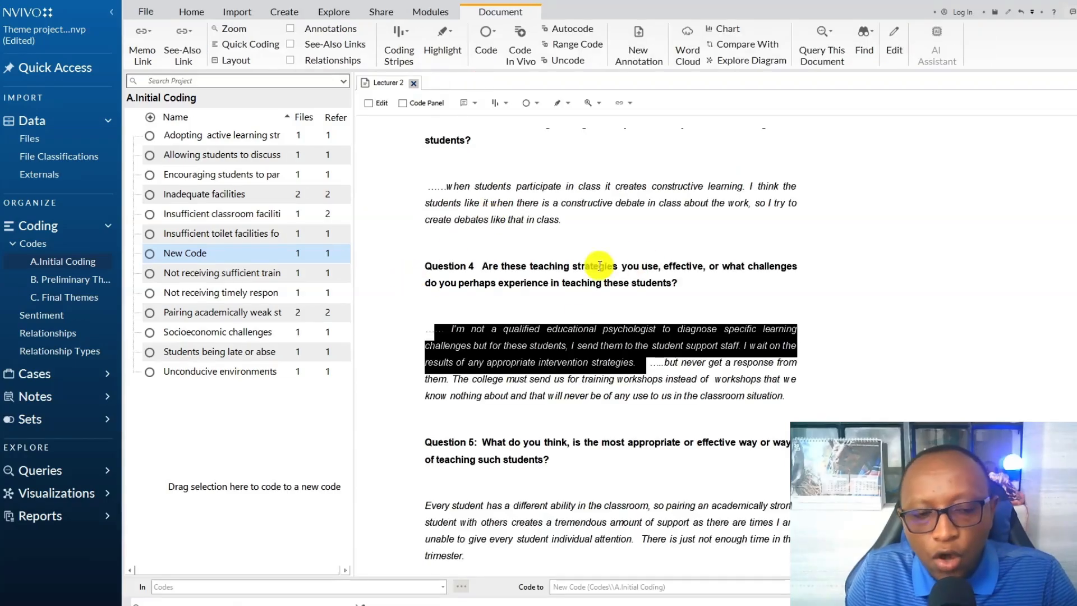
Code the Question 5 phrase "Every student has a different ability in the classroom," in vivo, and show the top-level Codes folder.
scroll(623, 264, "down", 2)
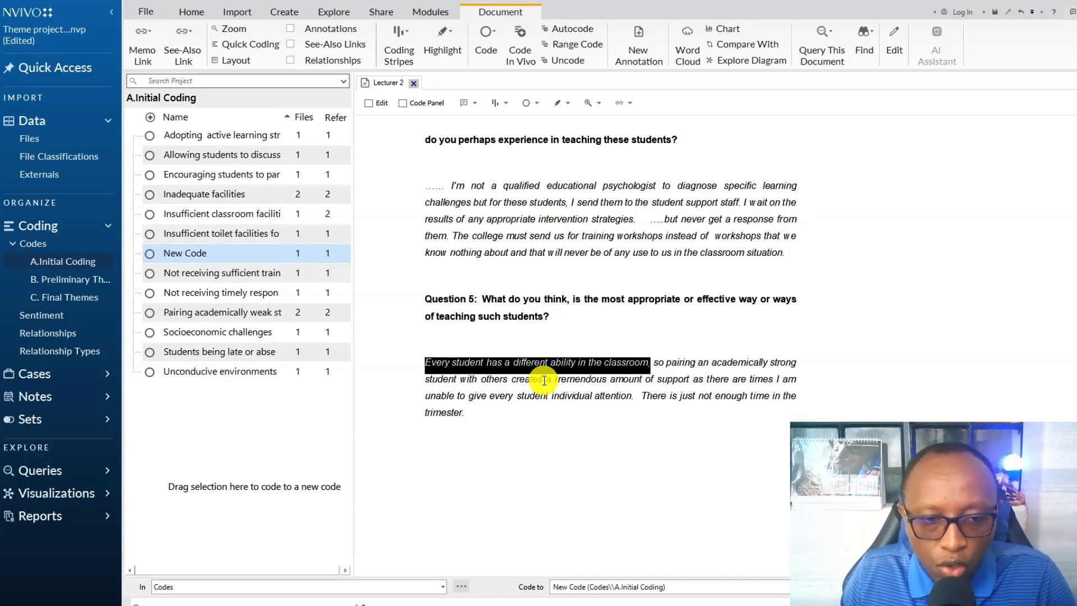
key("ctrl+F8")
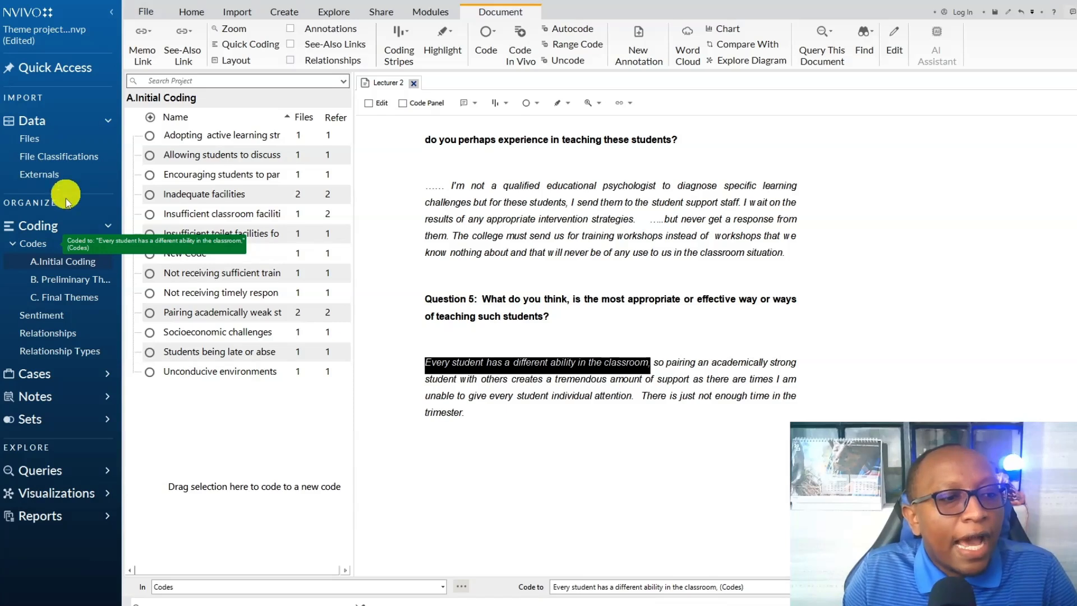
left_click(50, 243)
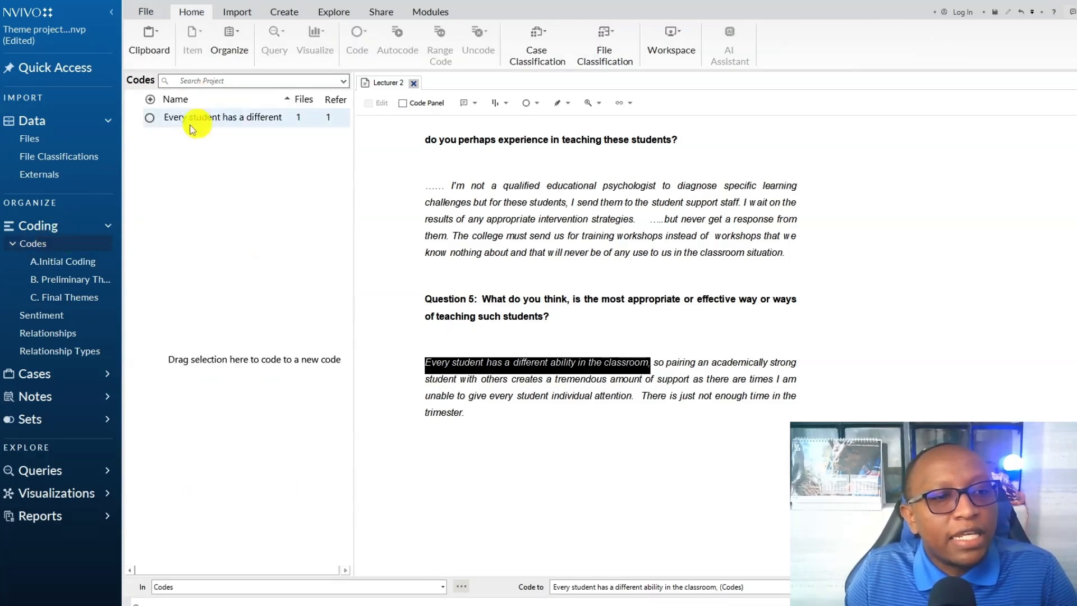
Open the top-level code "Every student has a different ability in the classroom," to review its coded content, and close it.
left_click(218, 119)
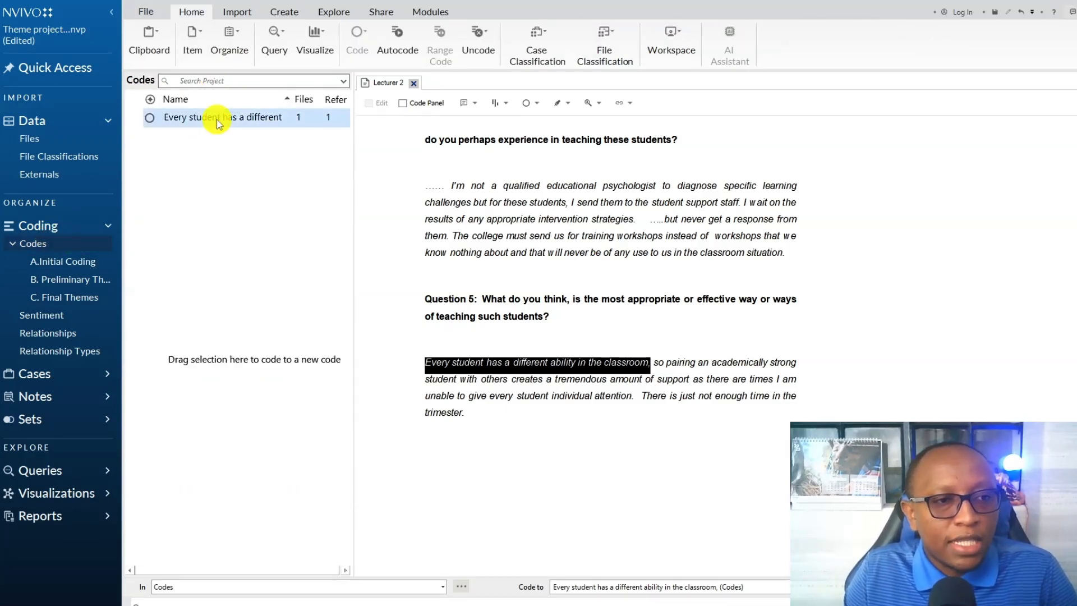
key("Escape")
key("ctrl+shift+o")
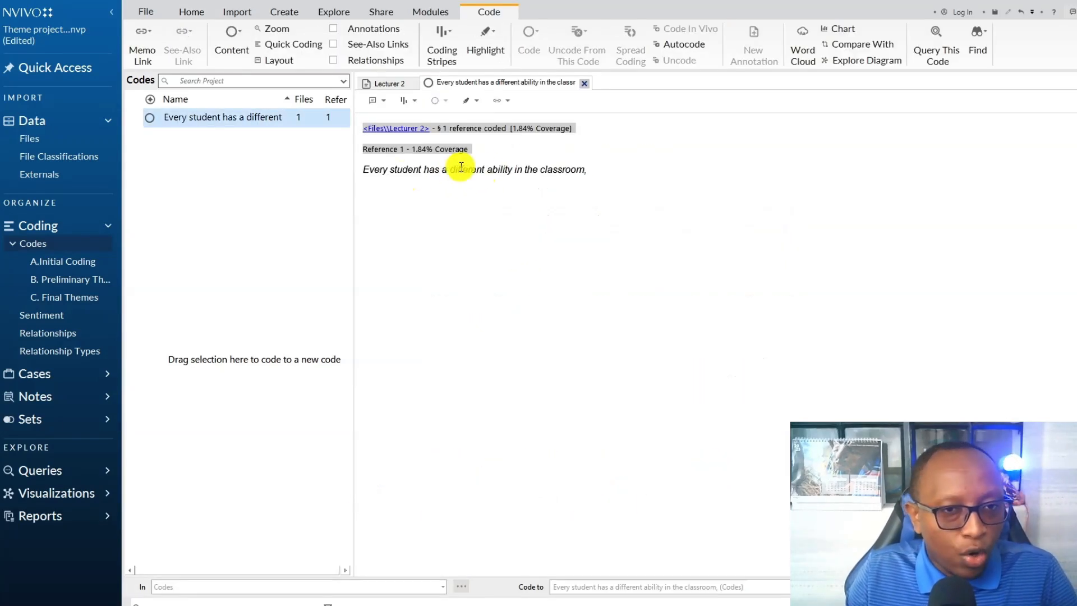
left_click(585, 84)
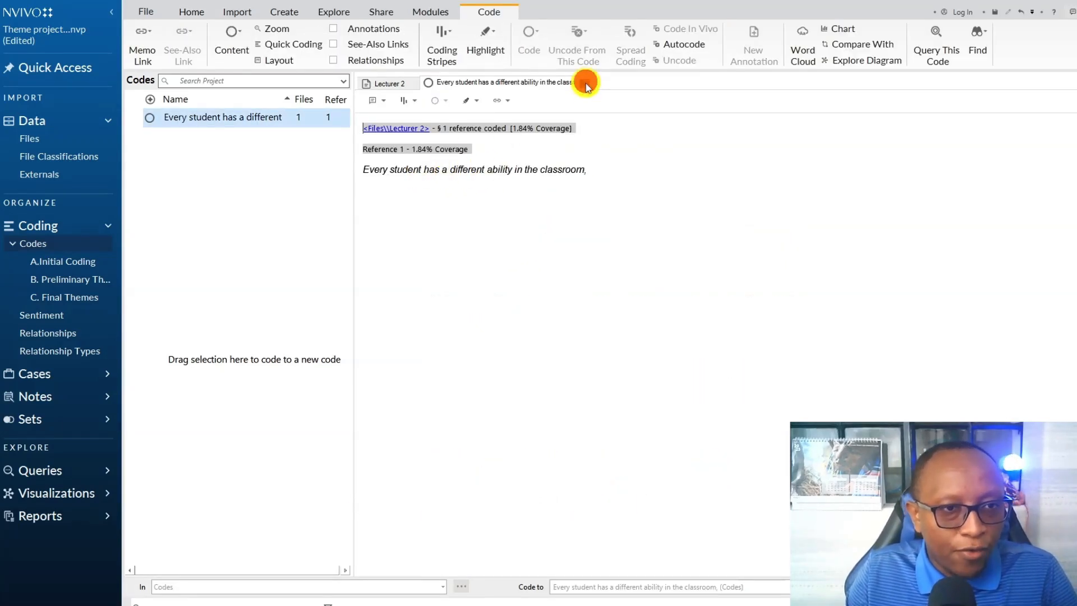
Move the code "Every student has a different ability in the classroom," into the A.Initial Coding folder and show that folder.
left_click(231, 118)
left_click(67, 263)
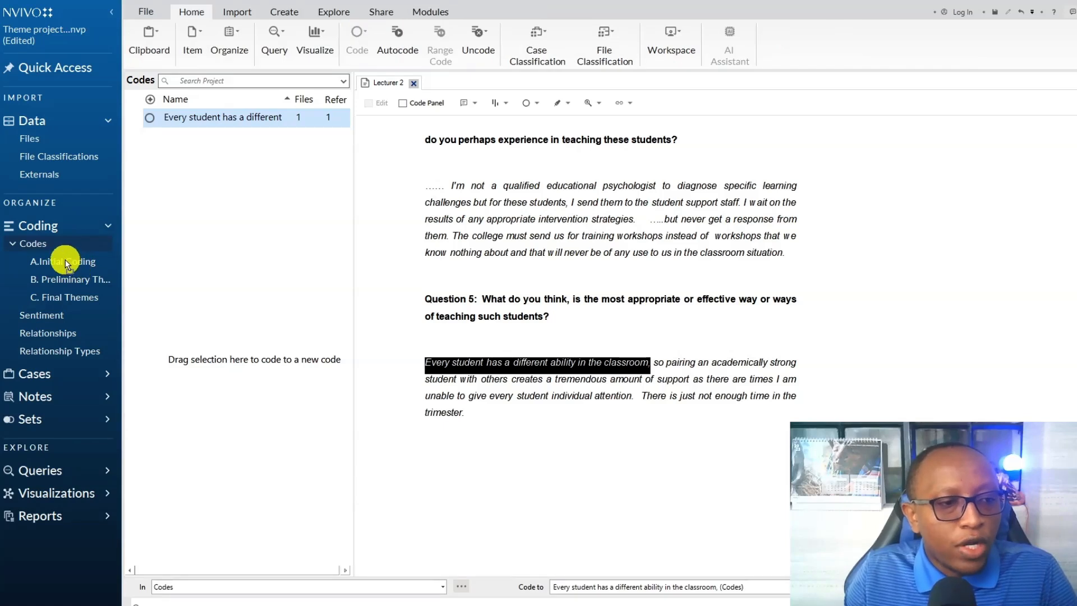
left_click(65, 261)
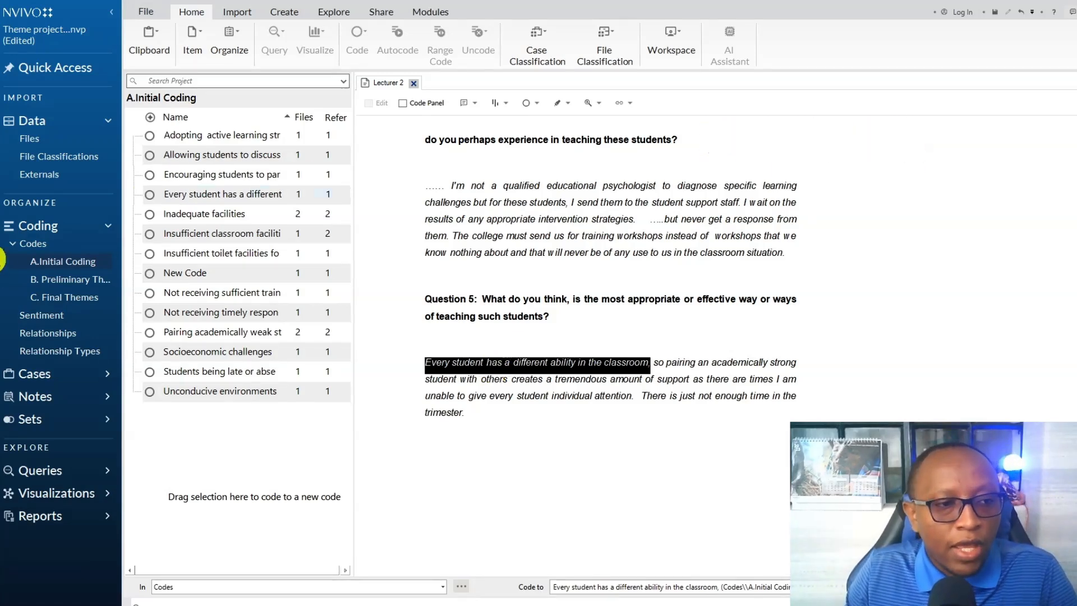
Uncode all the content of New Code from the New Code item in A.Initial Coding, and close the open items.
left_click(202, 274)
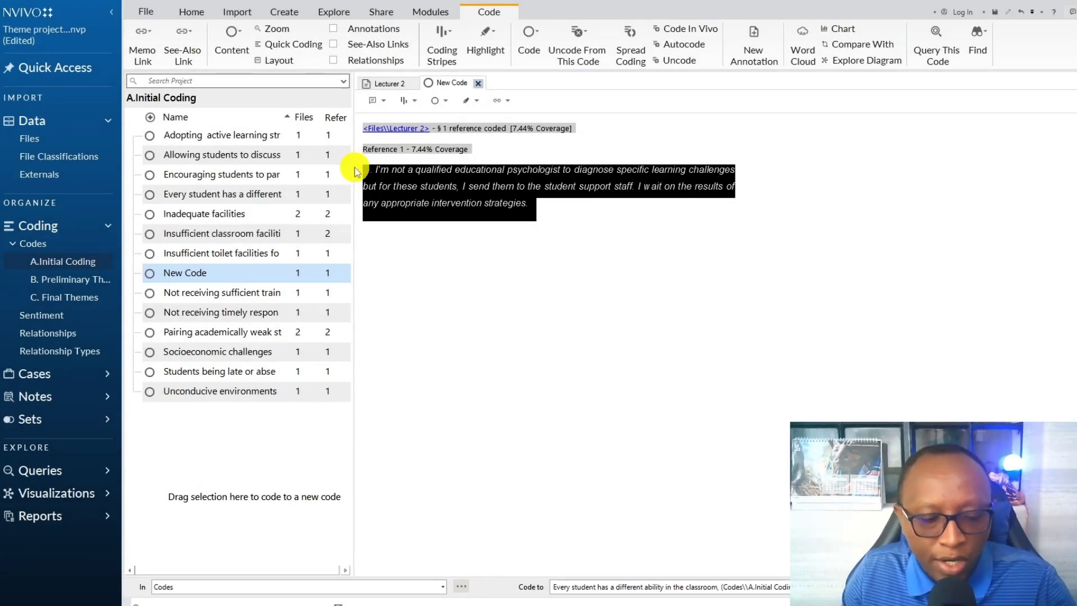
key("ctrl+shift+F2")
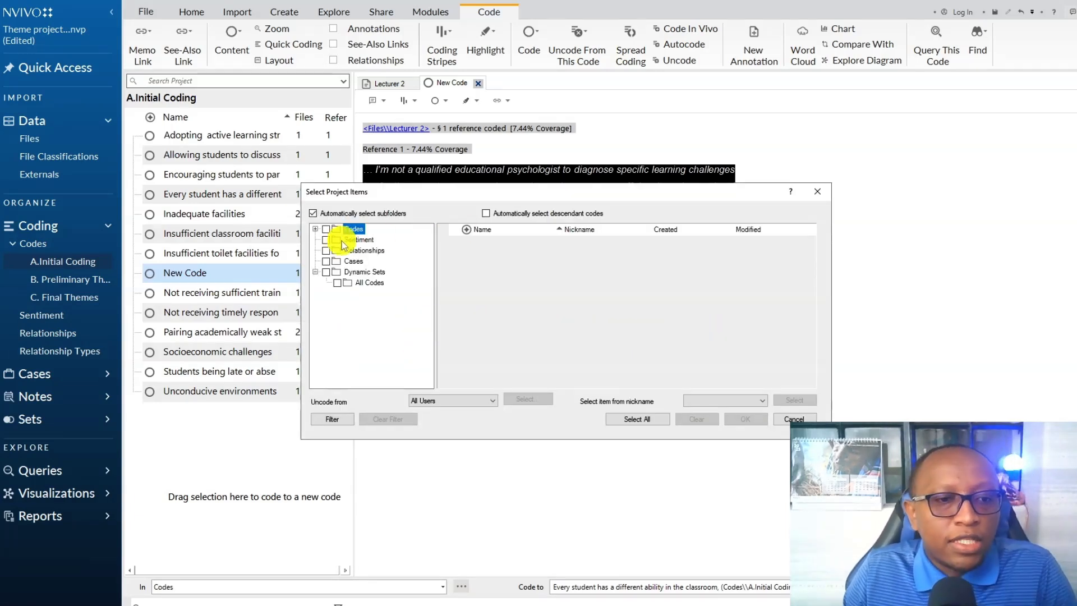
left_click(316, 228)
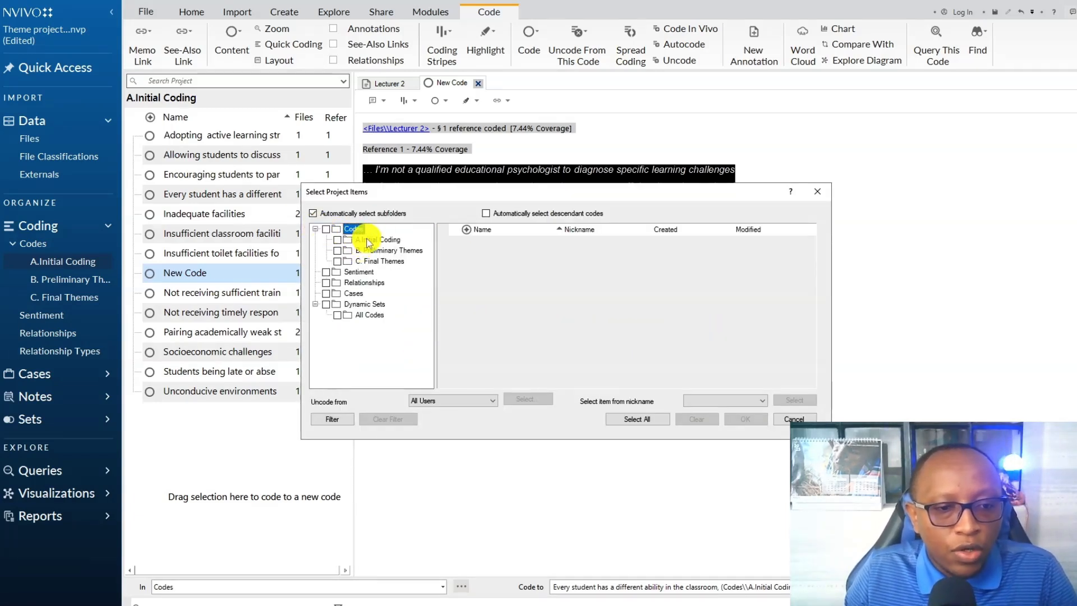
left_click(368, 239)
left_click(455, 329)
left_click(741, 419)
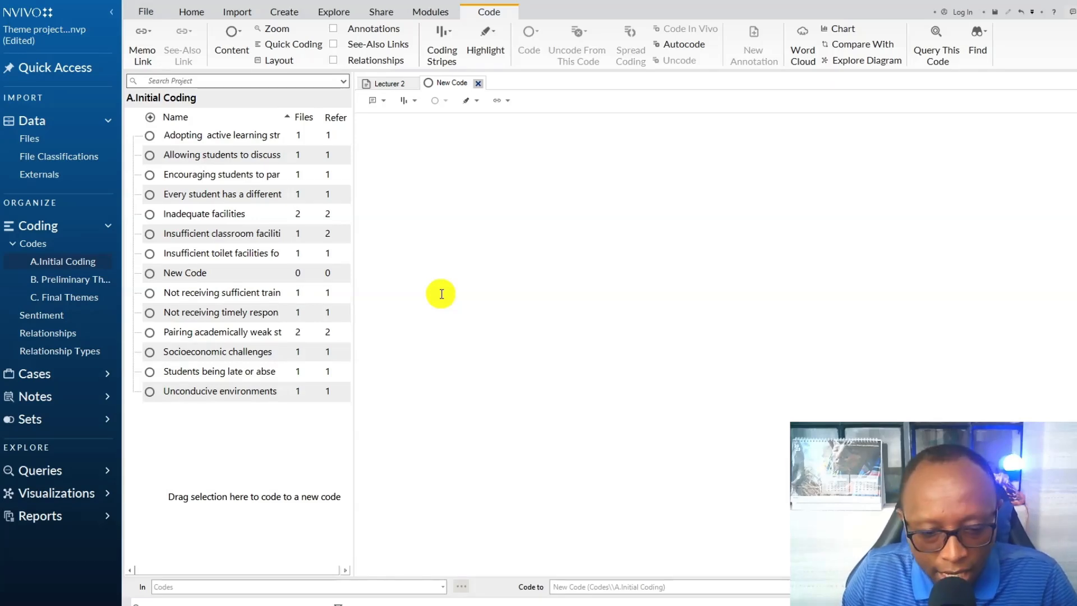
left_click(413, 79)
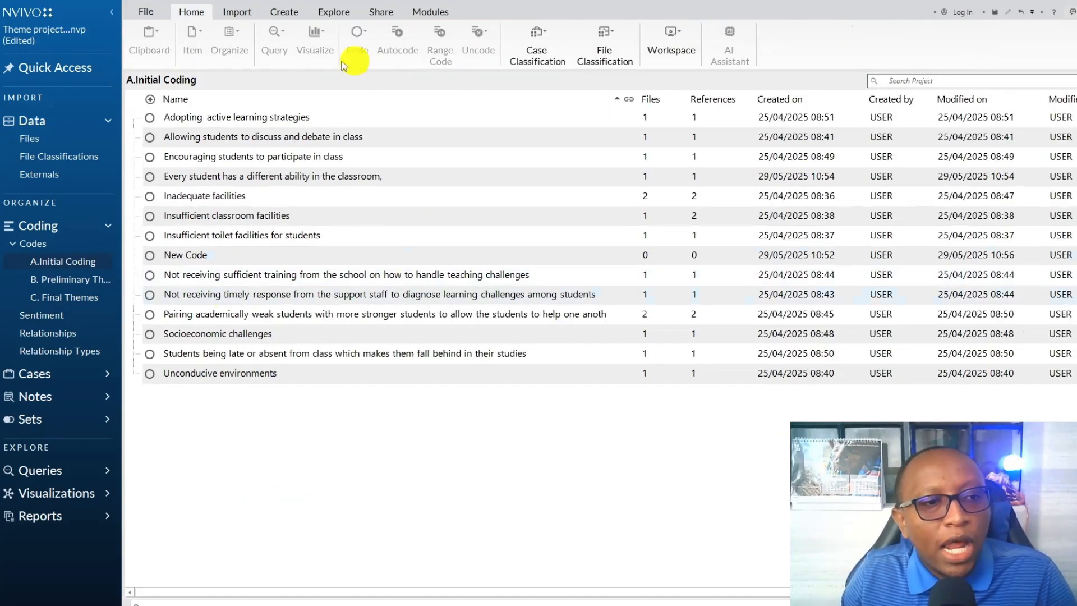
Create a new code in the A.Initial Coding folder with the unique name "new code123".
left_click(328, 436)
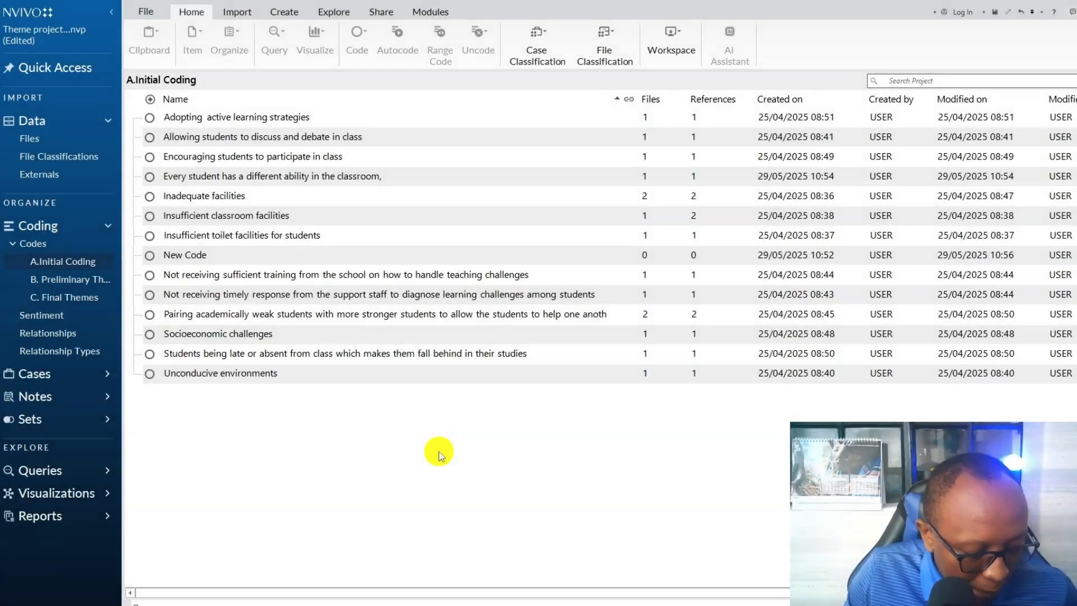
key("ctrl+shift+n")
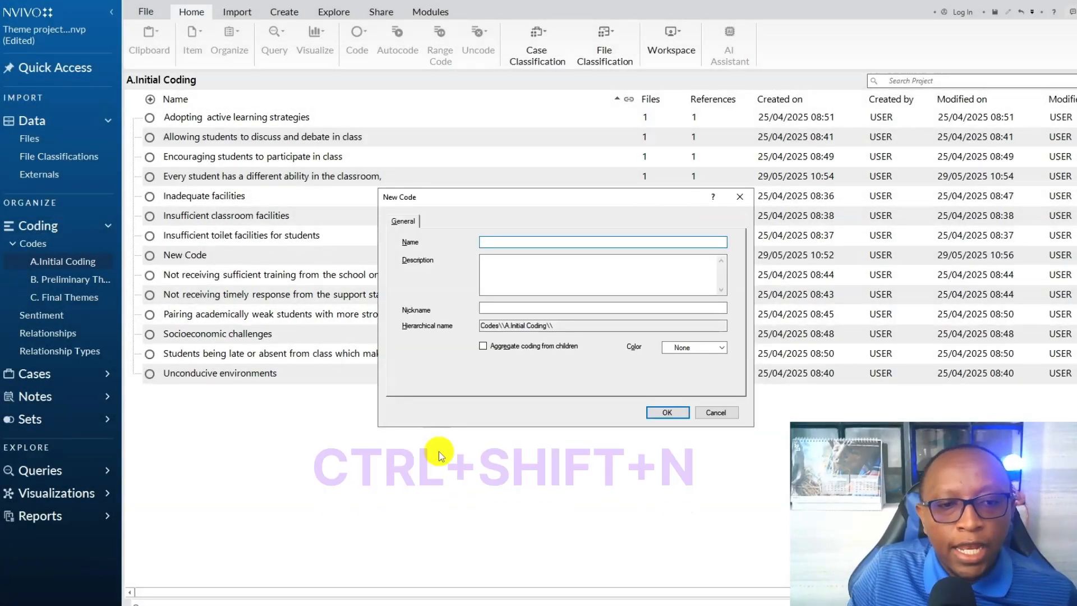
type("new code")
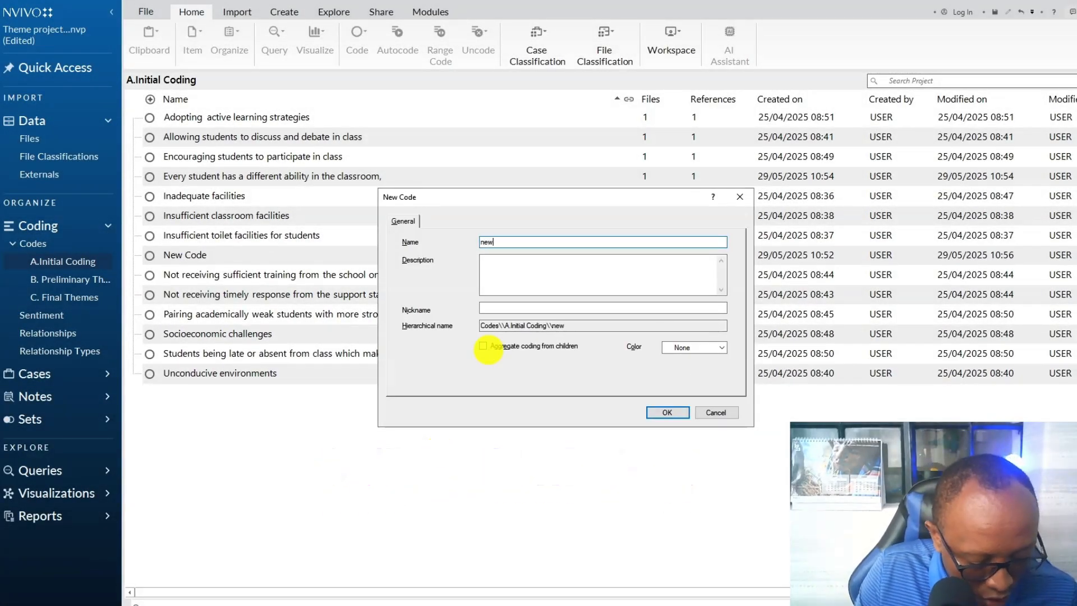
left_click(667, 413)
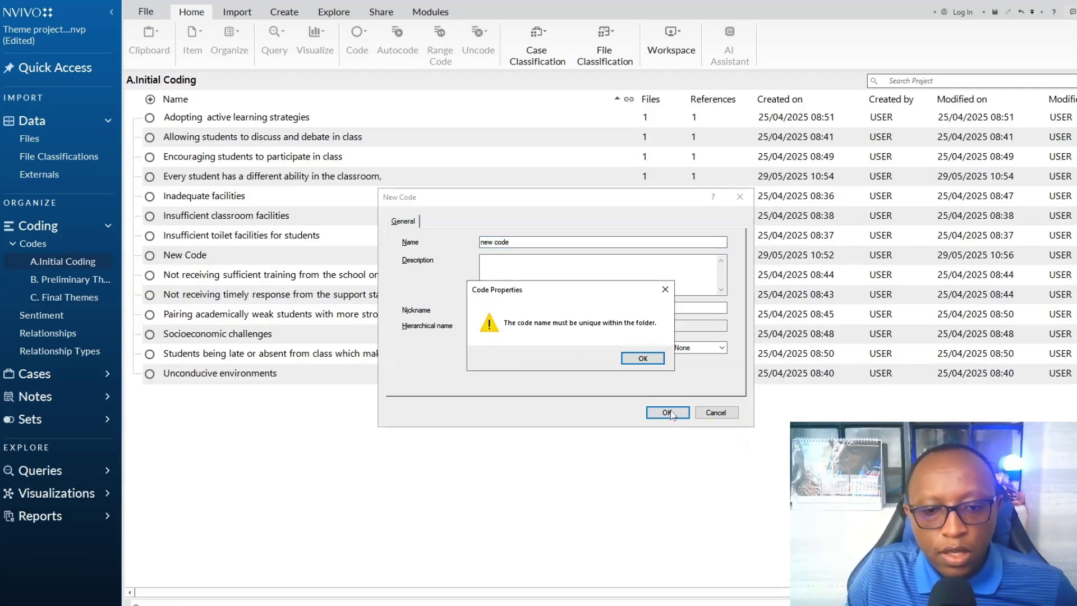
left_click(663, 291)
left_click(535, 239)
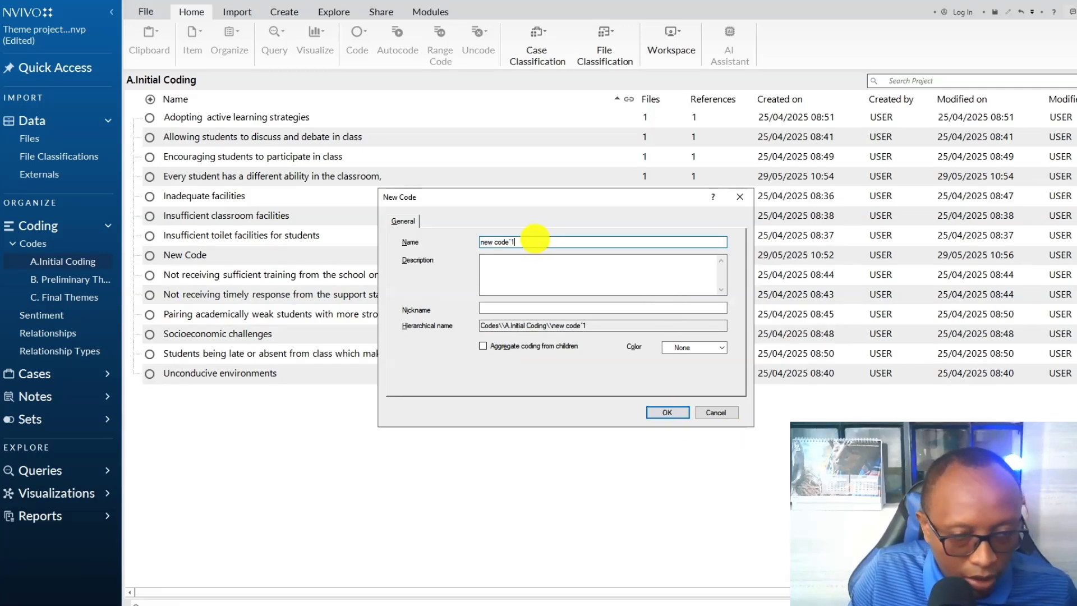
type("`1")
key("BackSpace")
type("123")
left_click(667, 412)
Nest the two "Not receiving" codes and the "Pairing academically weak students" code under new code123, and expand it.
left_click(201, 281)
left_click(214, 294)
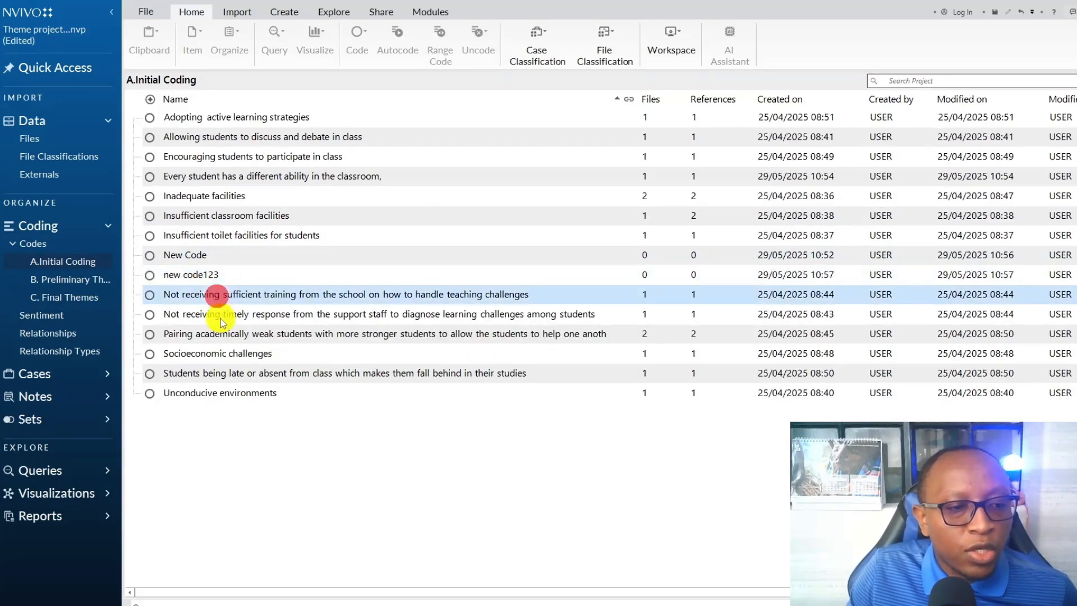
left_click(222, 318, "ctrl")
left_click(221, 328, "ctrl")
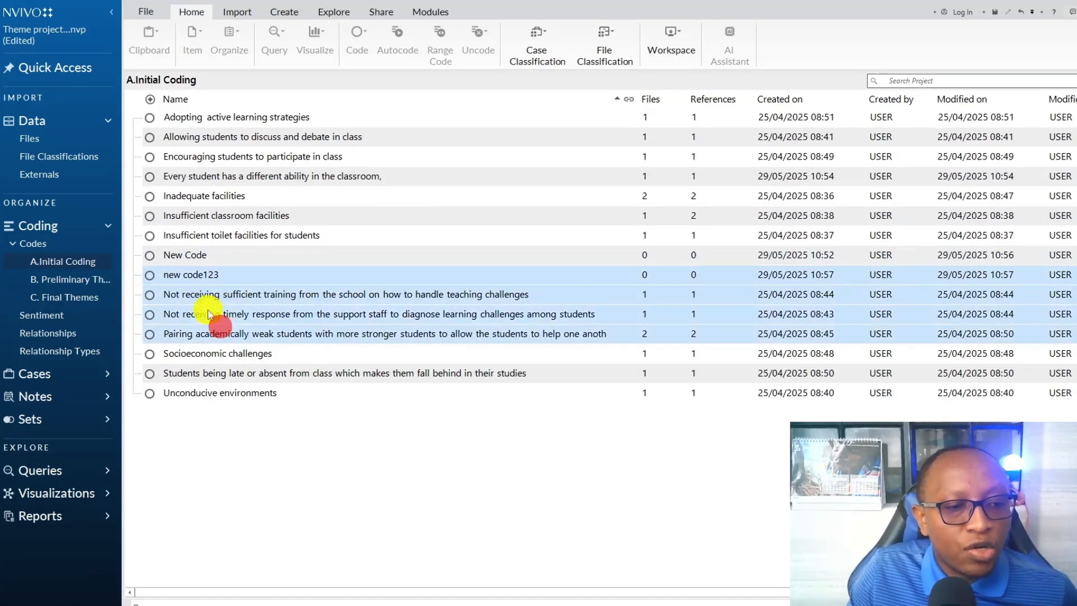
left_click(208, 296)
left_click(221, 314, "ctrl")
left_click(212, 331, "ctrl")
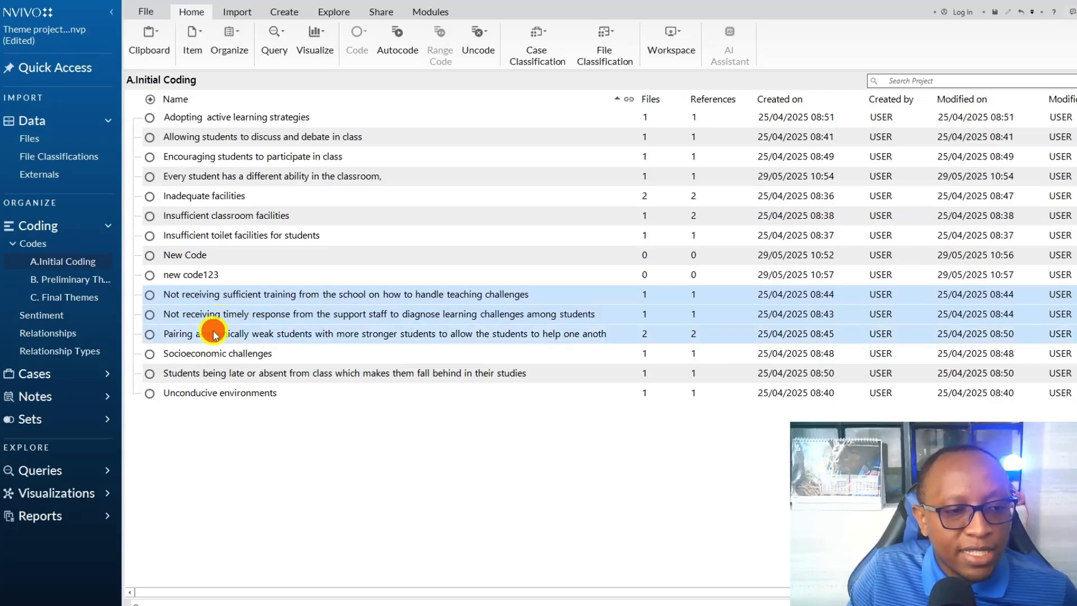
left_click_drag(206, 334, 188, 277)
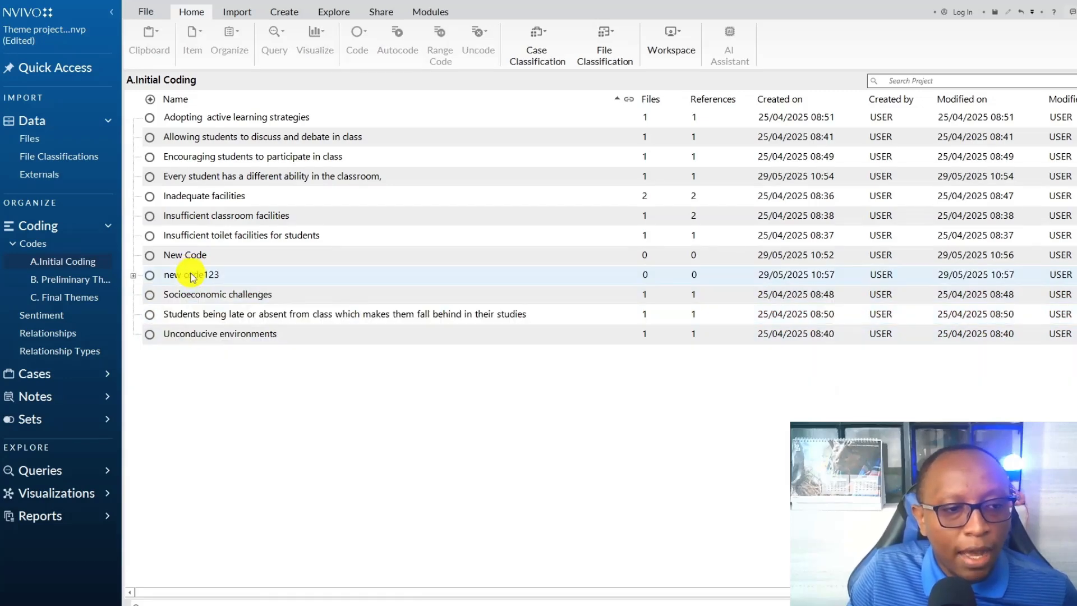
left_click(132, 276)
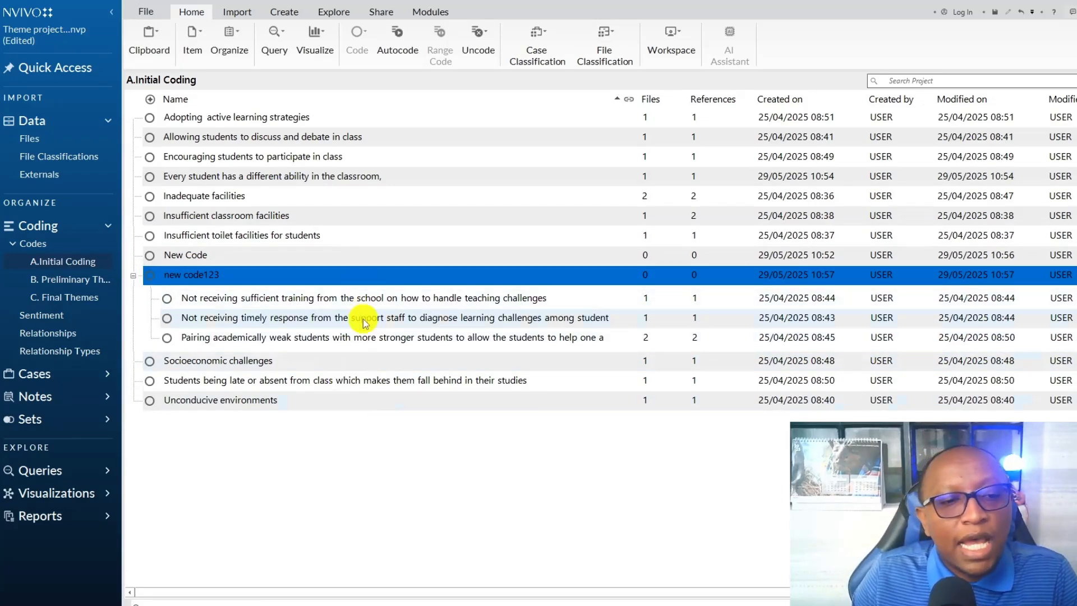
left_click(414, 503)
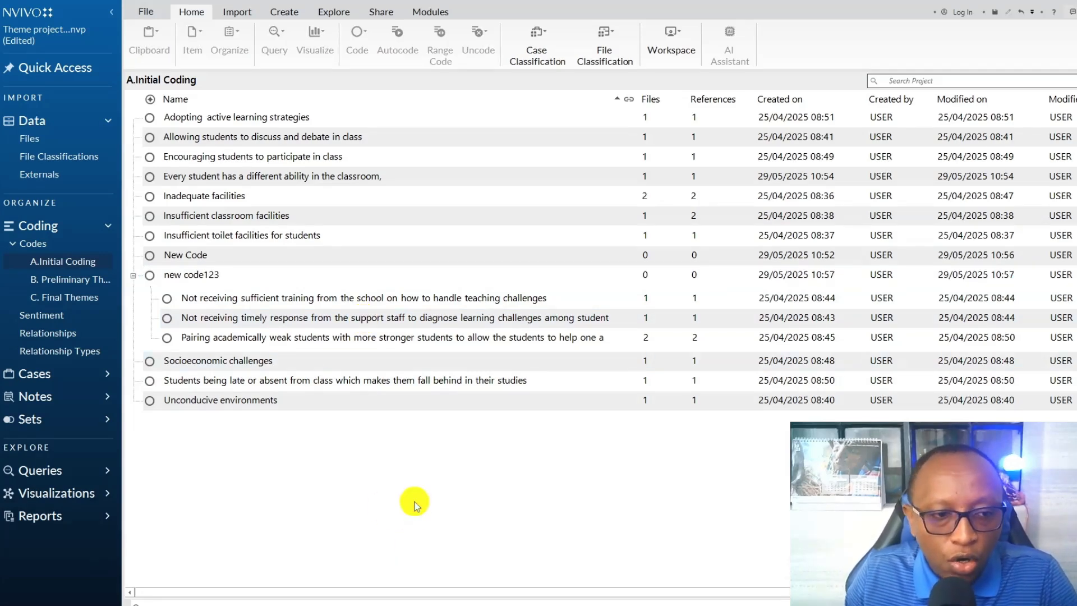
Add the description "This is anew code" to the properties of new code123.
key("ctrl+shift+n")
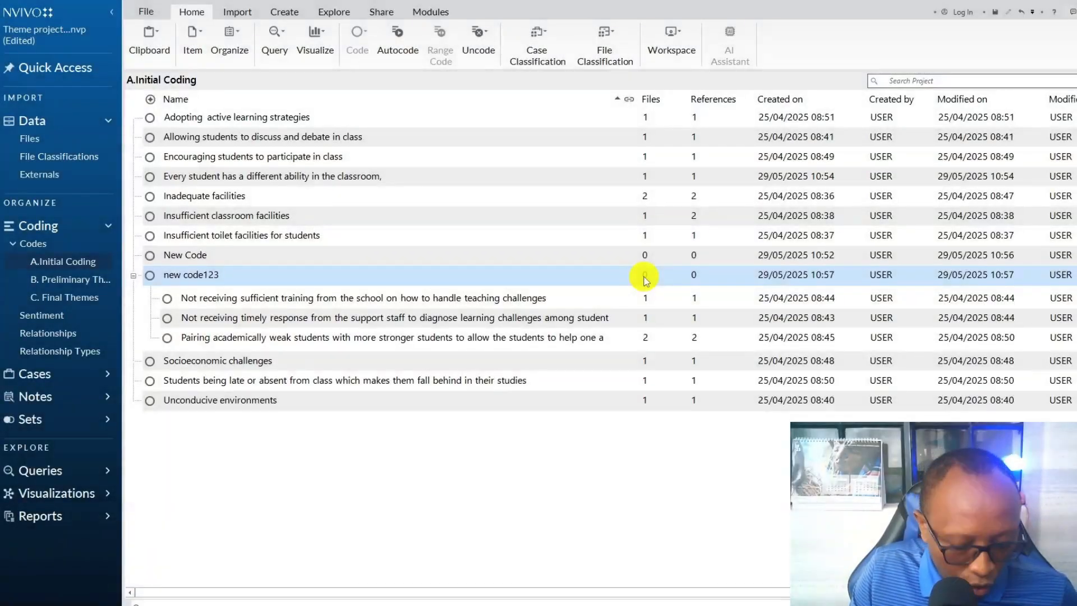
key("ctrl+shift+p")
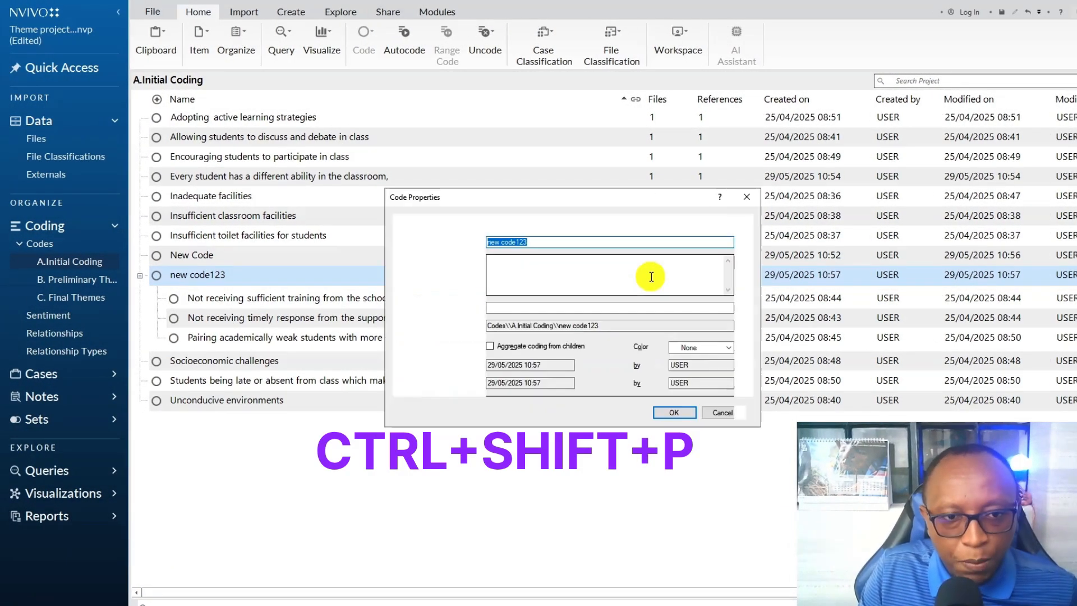
left_click(546, 267)
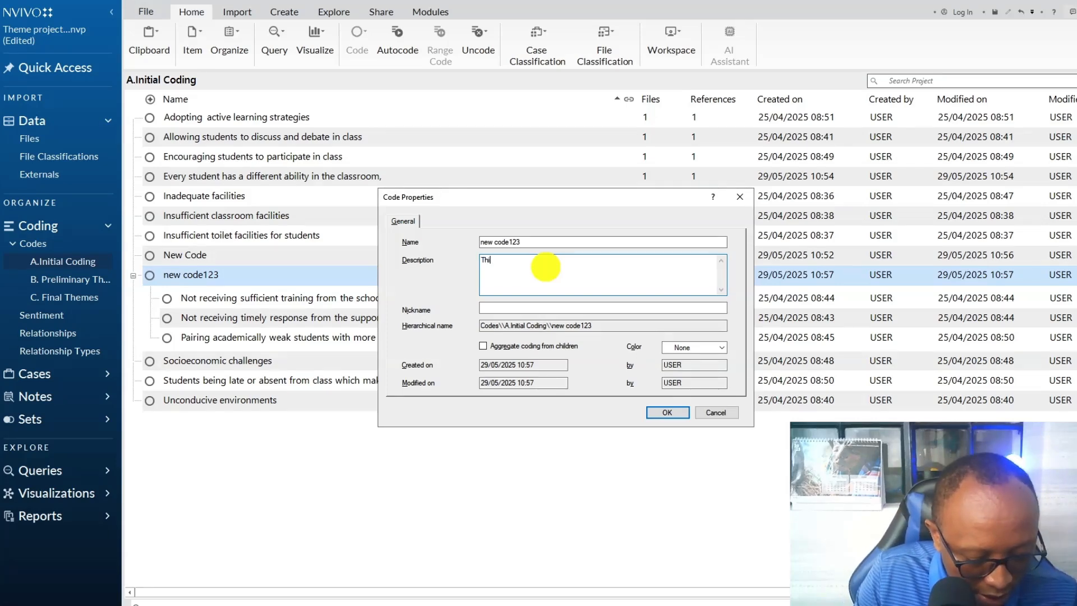
type("This is anew code")
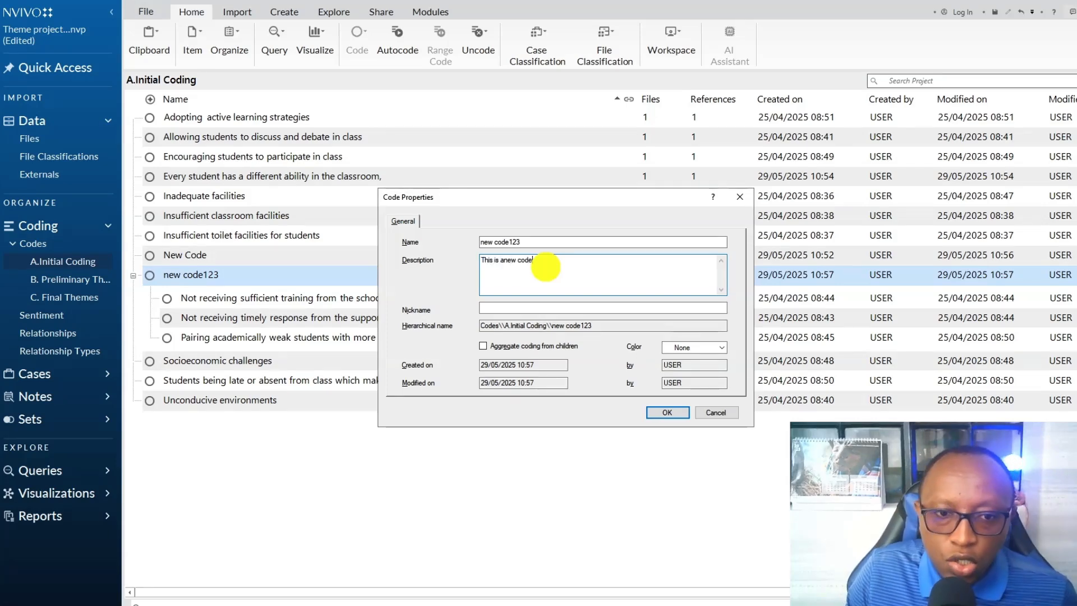
left_click(674, 412)
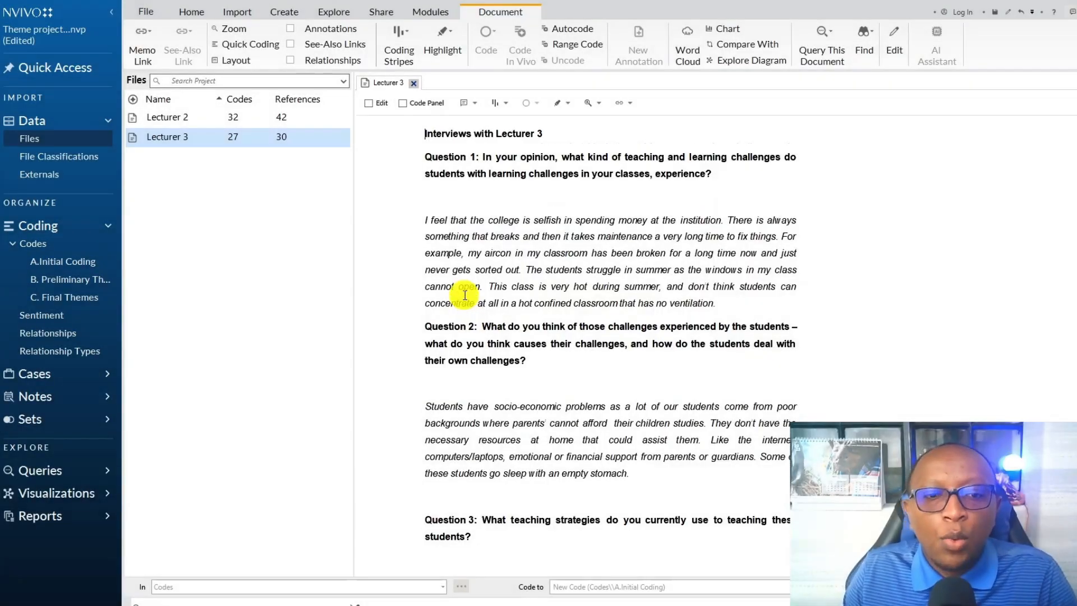
Annotate the whole Question 4 answer in Lecturer 3 with the note "here is new note".
scroll(469, 294, "down", 10)
left_click_drag(429, 315, 589, 400)
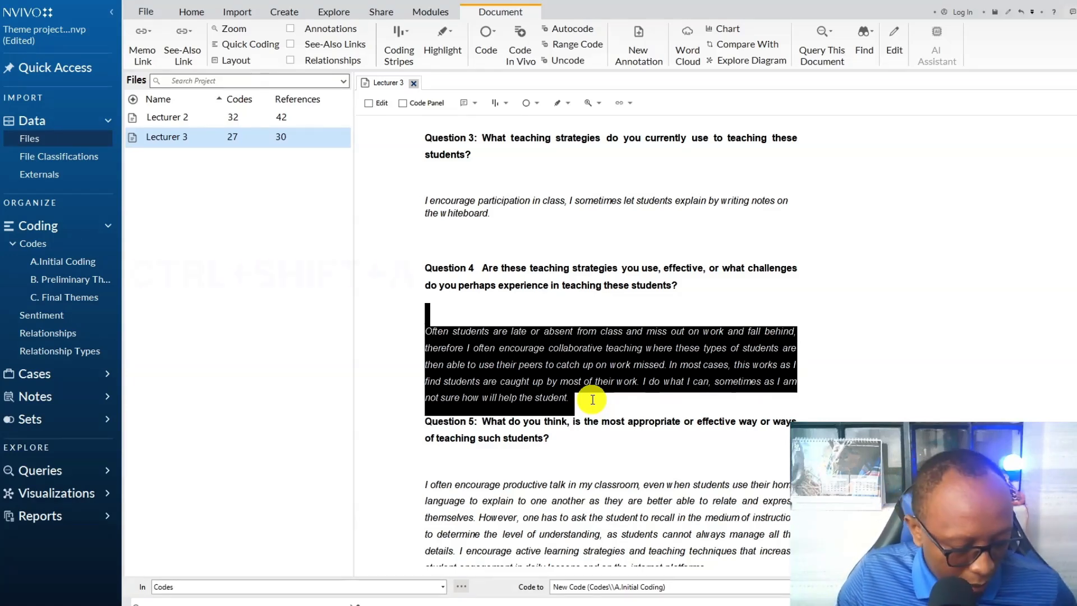
key("ctrl+shift+a")
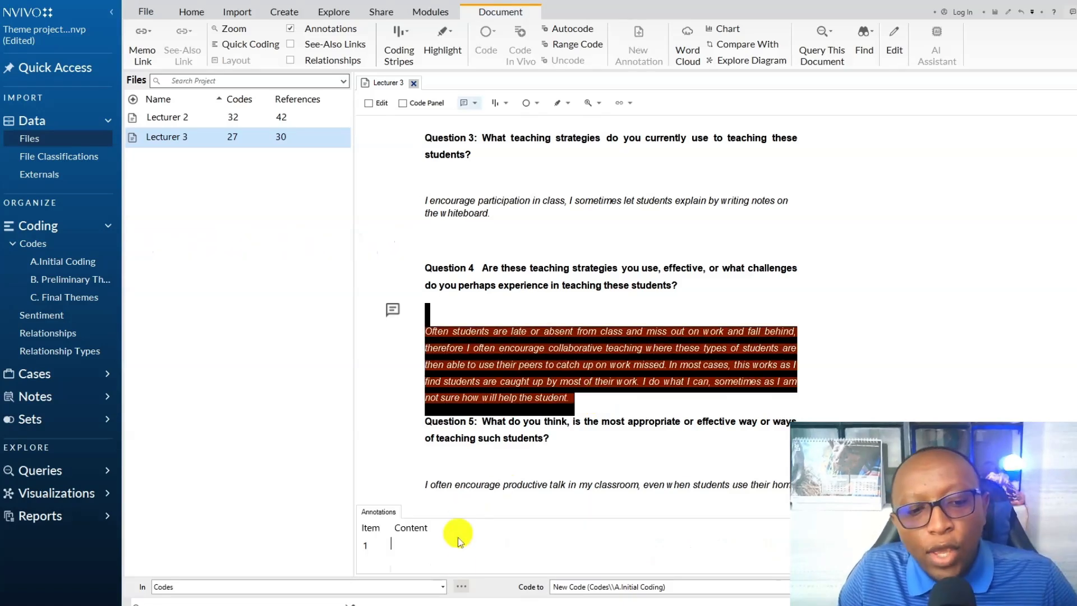
type("here is new note")
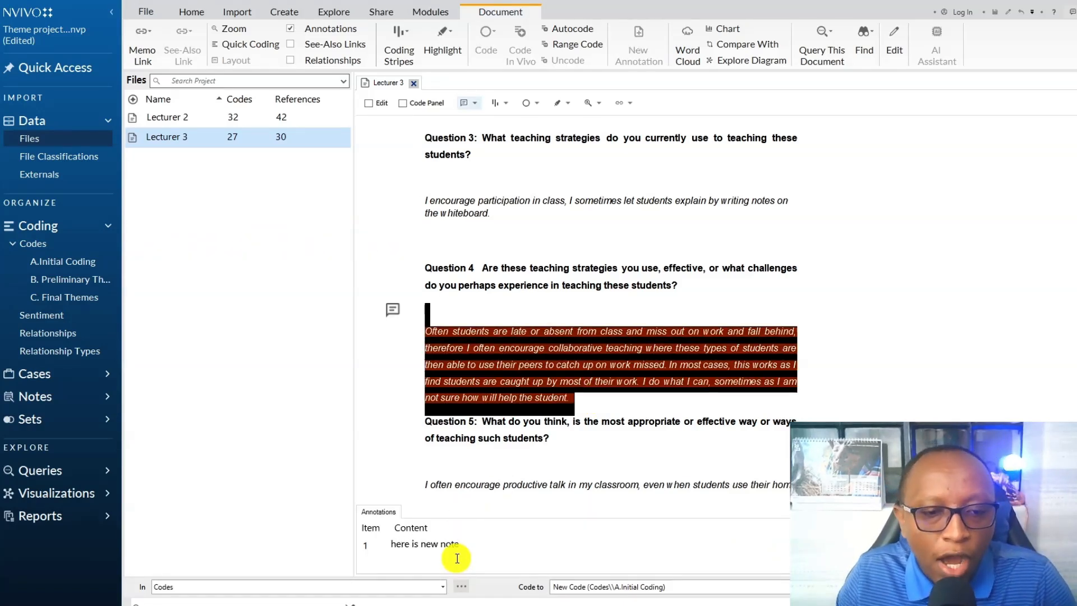
key("ctrl+shift+a")
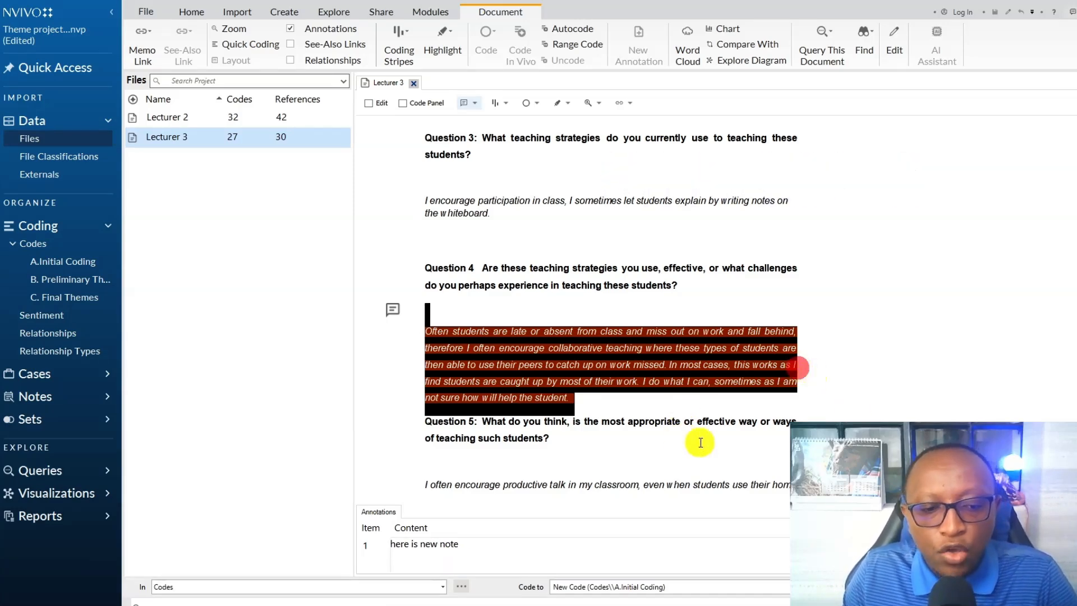
left_click(527, 346)
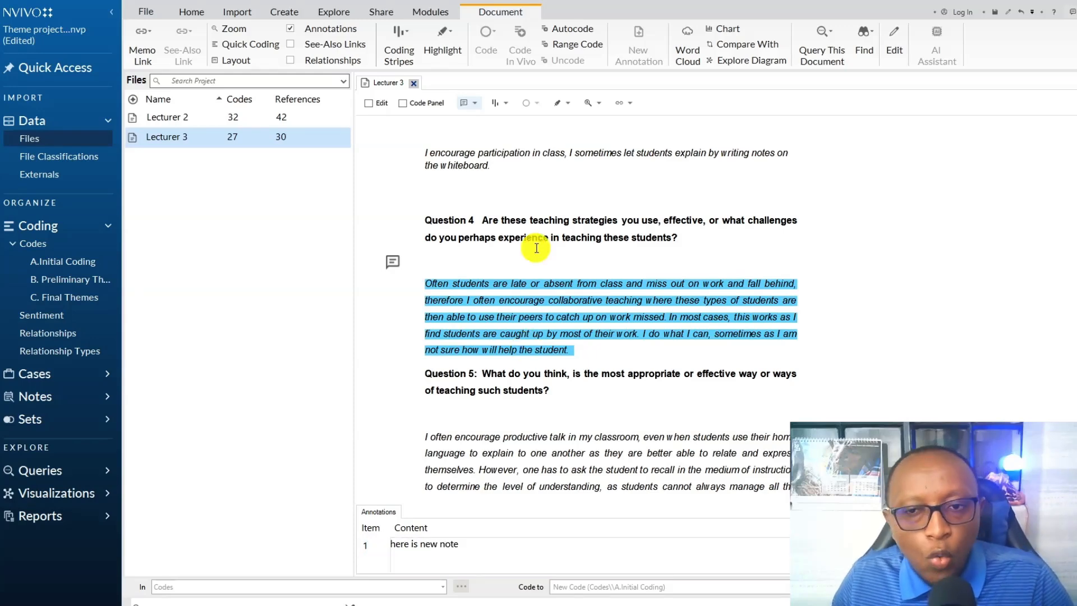
In Lecturer 3, delete the Question 1 answer's last sentence and the Question 2 answer's text from "Like the internet" onward, and end editing.
scroll(537, 248, "up", 10)
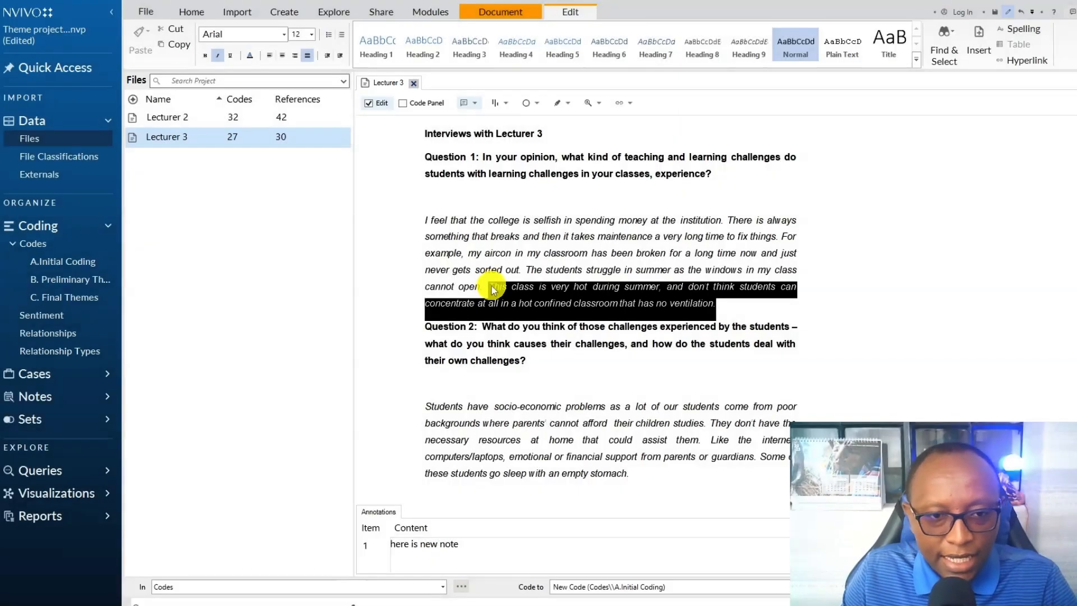
key("Delete")
left_click_drag(471, 439, 656, 476)
left_click(711, 422)
left_click_drag(723, 447, 722, 481)
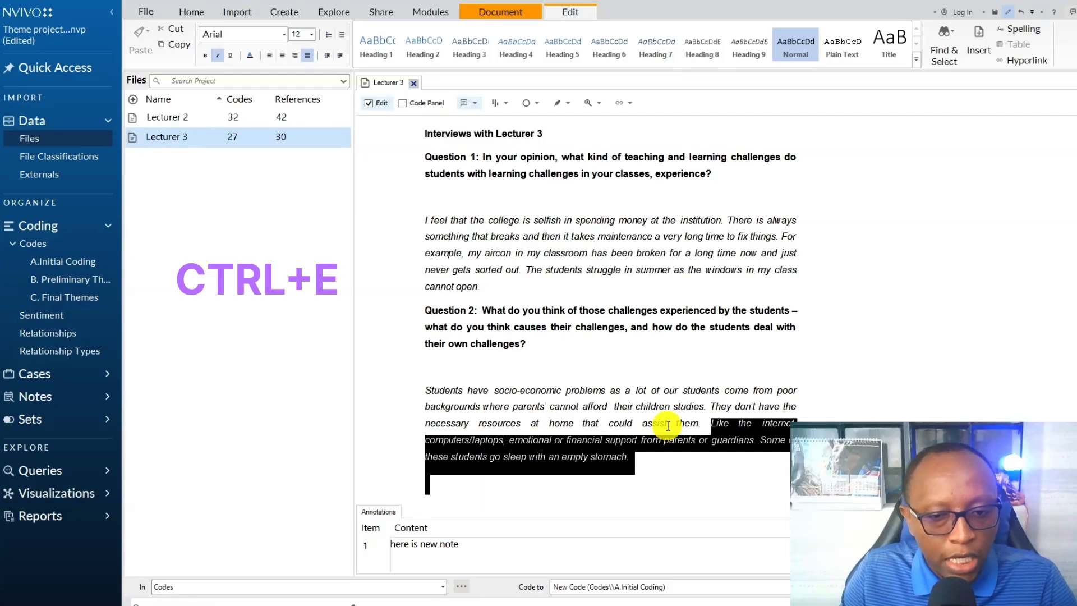
key("Delete")
key("Return")
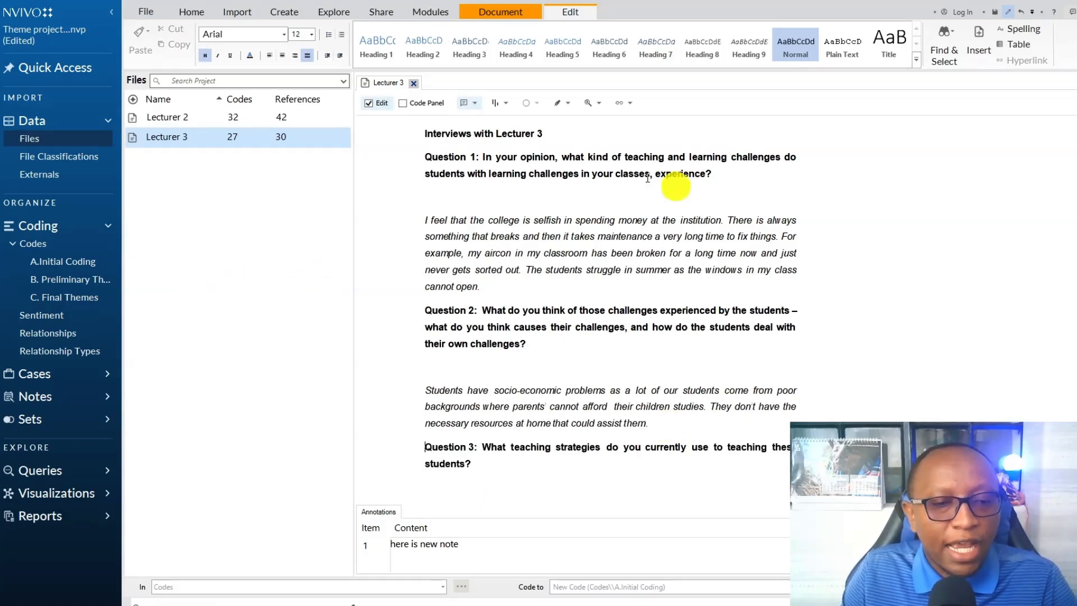
left_click(369, 104)
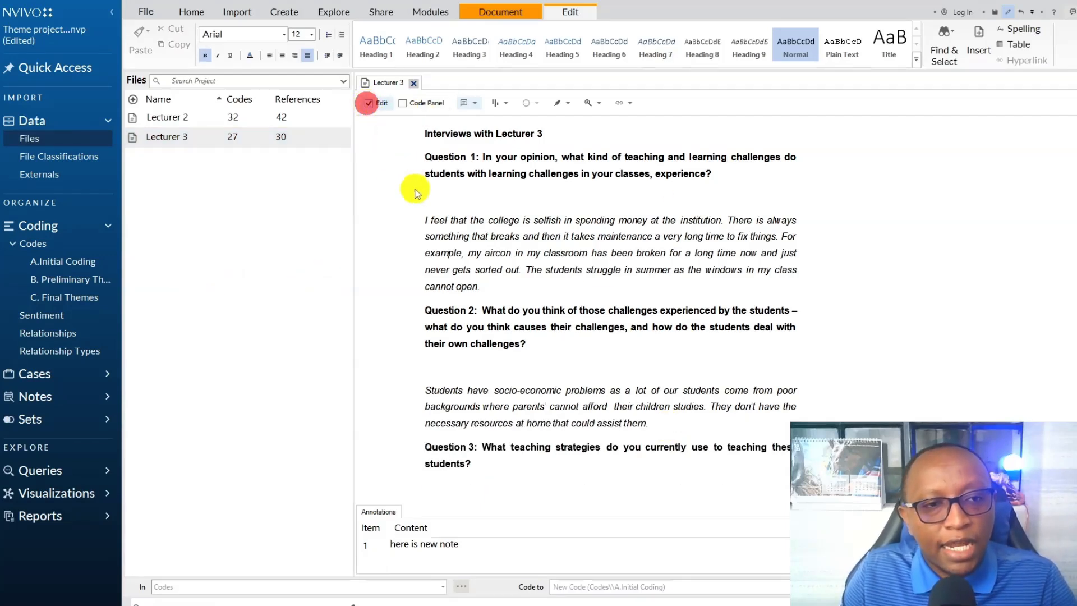
Switch edit mode for Lecturer 3 on and back off.
left_click(370, 106)
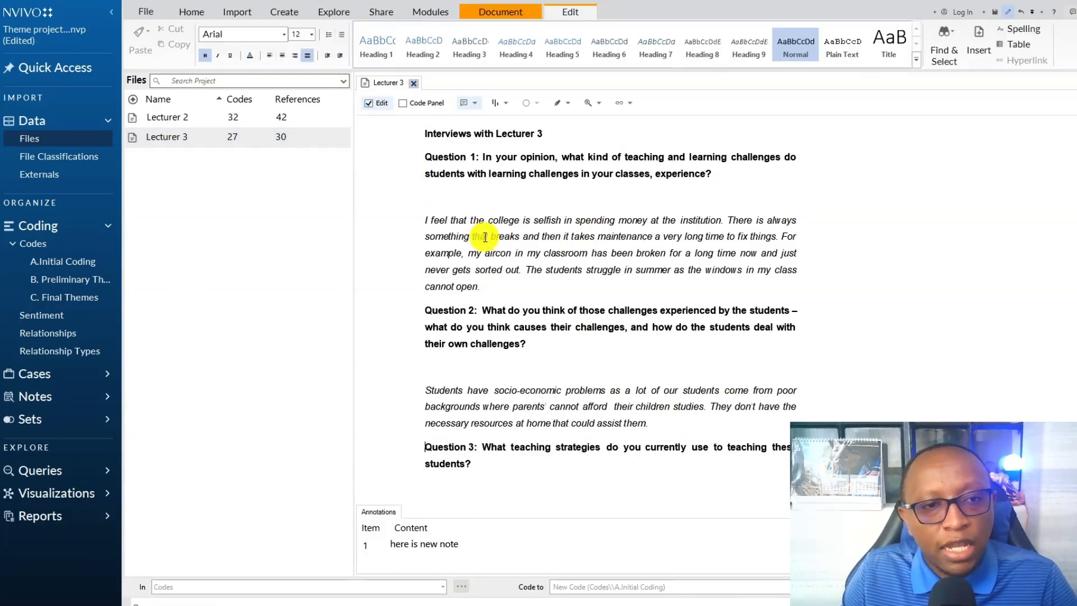
left_click(370, 105)
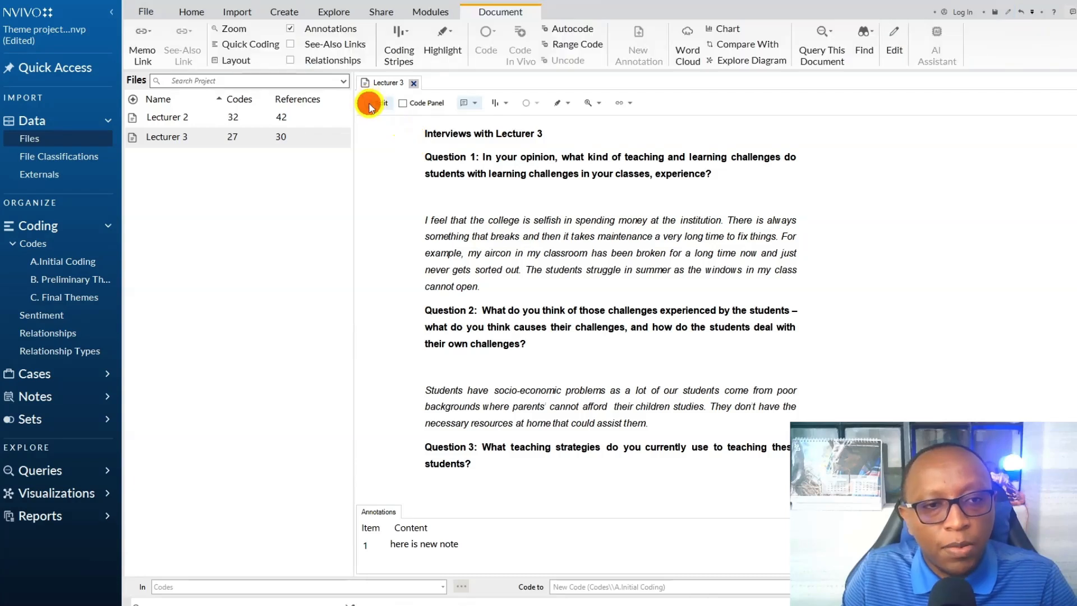
left_click(371, 106)
left_click(371, 106)
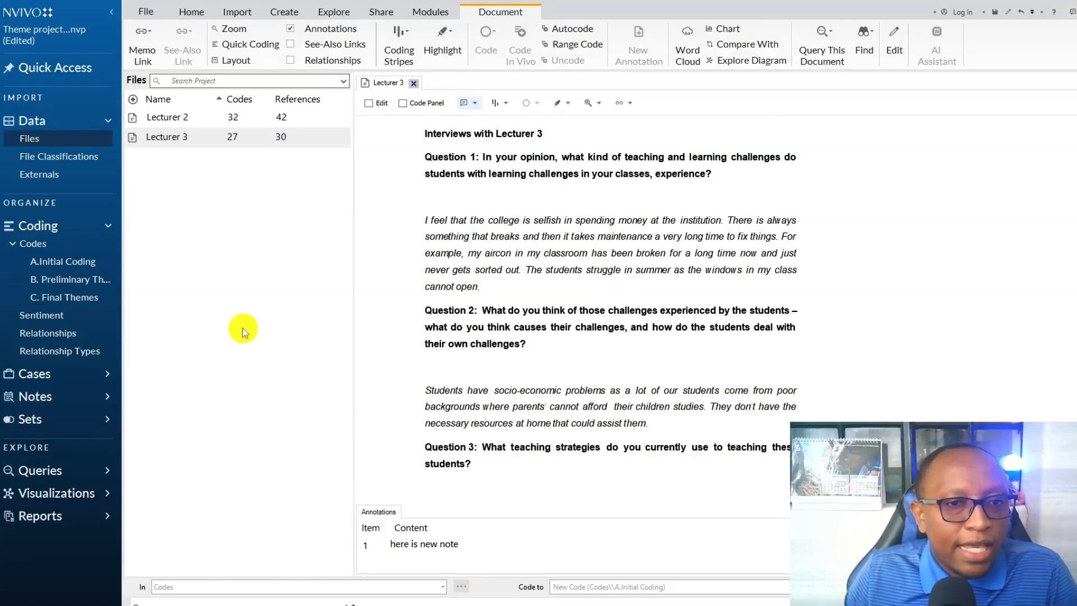
Show the C. Final Themes codes, collapse Theme 2 and Theme 3, and close the Lecturer 3 document.
left_click(64, 297)
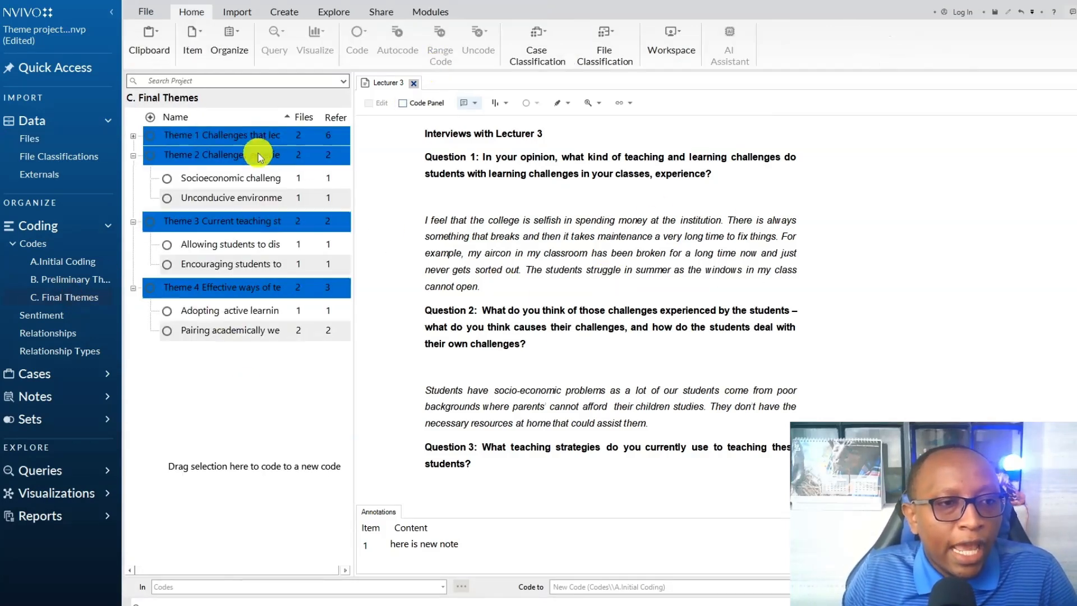
left_click(133, 156)
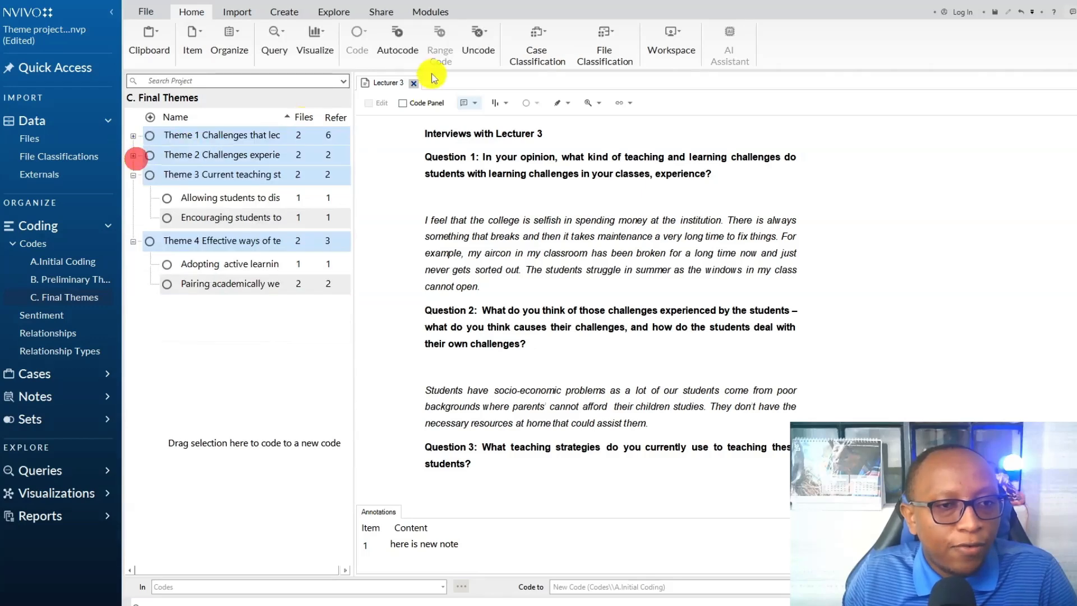
left_click(414, 83)
left_click(133, 162)
left_click(133, 157)
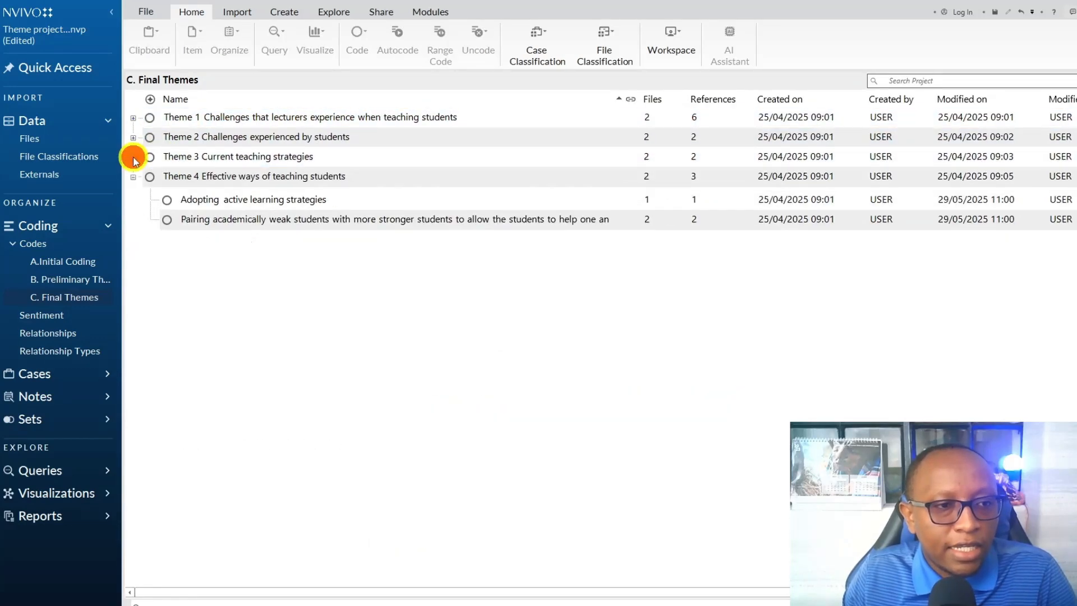
Create a hierarchy chart of codes from Theme 1, display it as a sunburst, and drill into the Theme 1 segment.
left_click(279, 118)
right_click(278, 119)
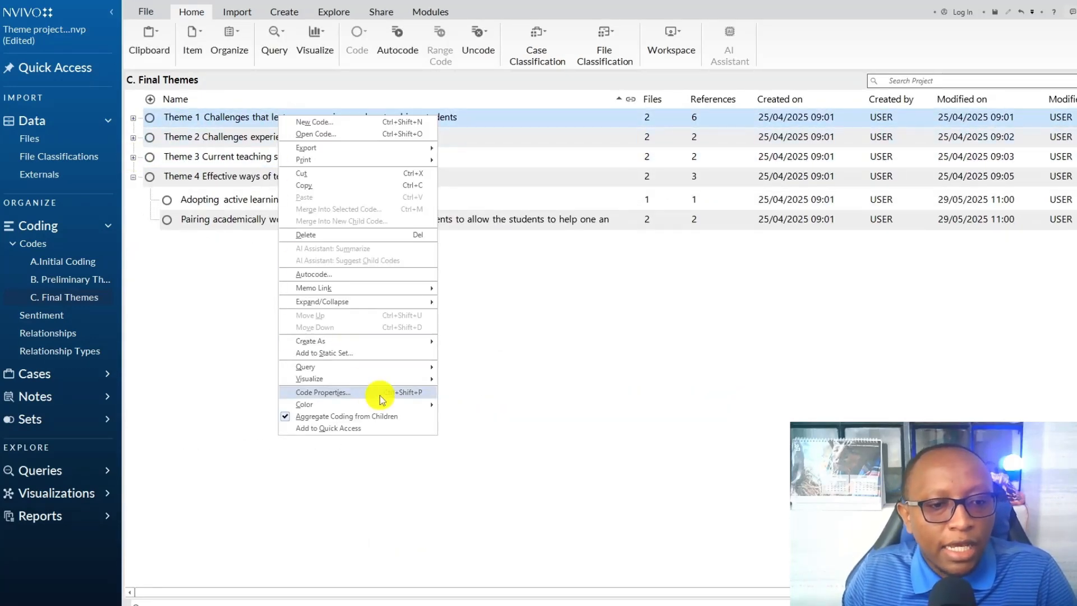
mouse_move(348, 385)
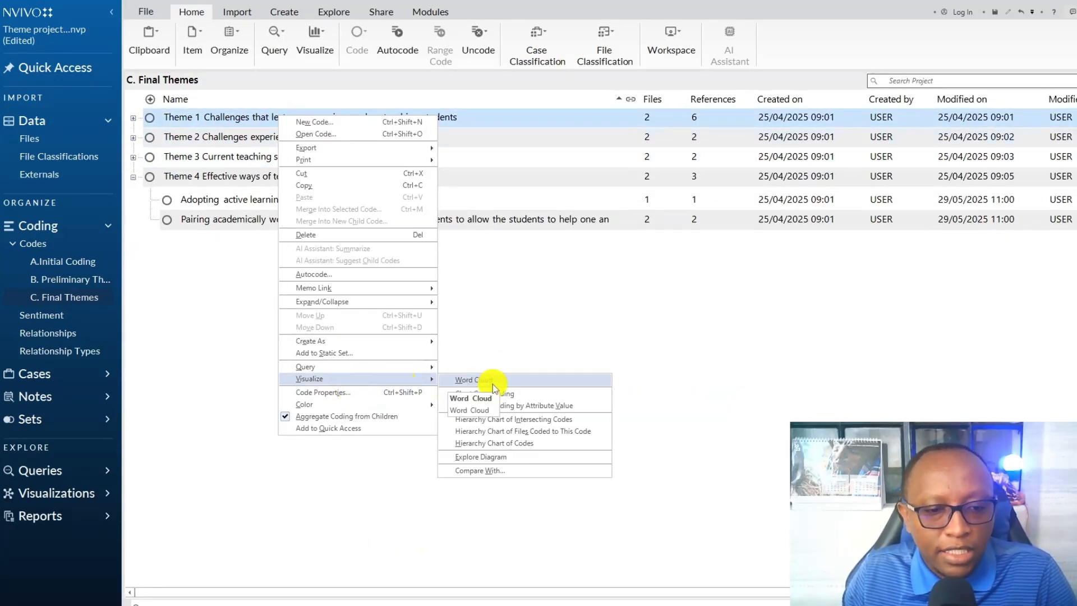
left_click(505, 443)
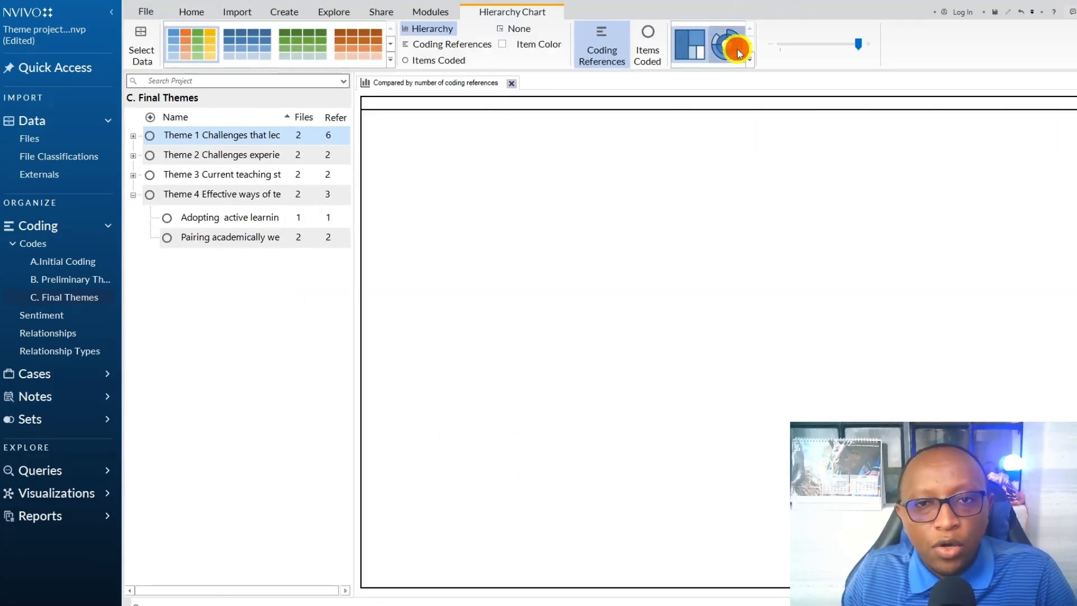
left_click(729, 46)
left_click(677, 310)
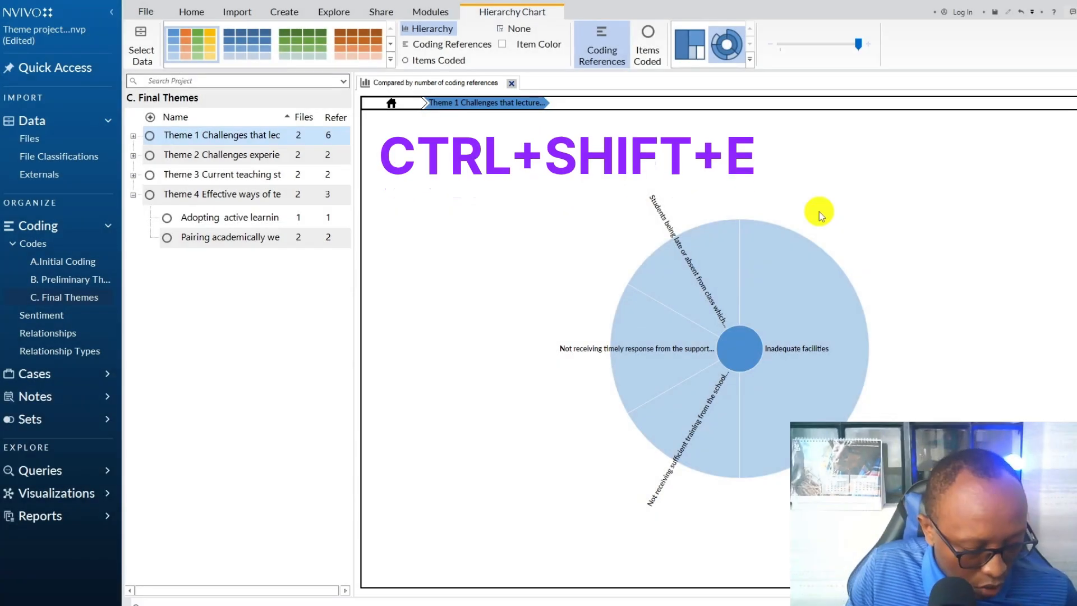
Start exporting the sunburst chart as a PNG file, and cancel the export.
key("ctrl+shift+e")
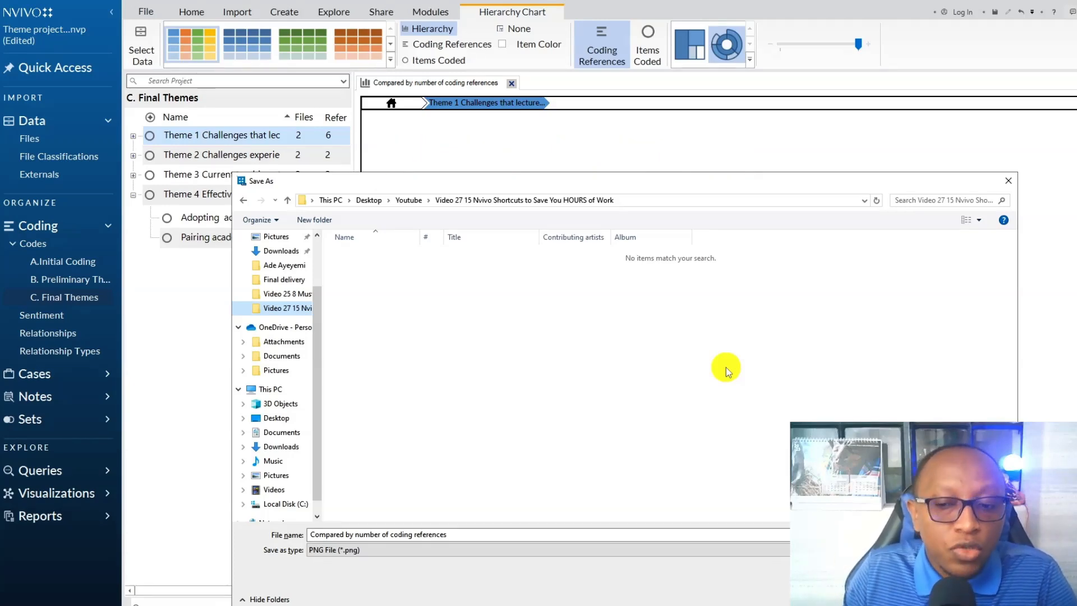
key("Escape")
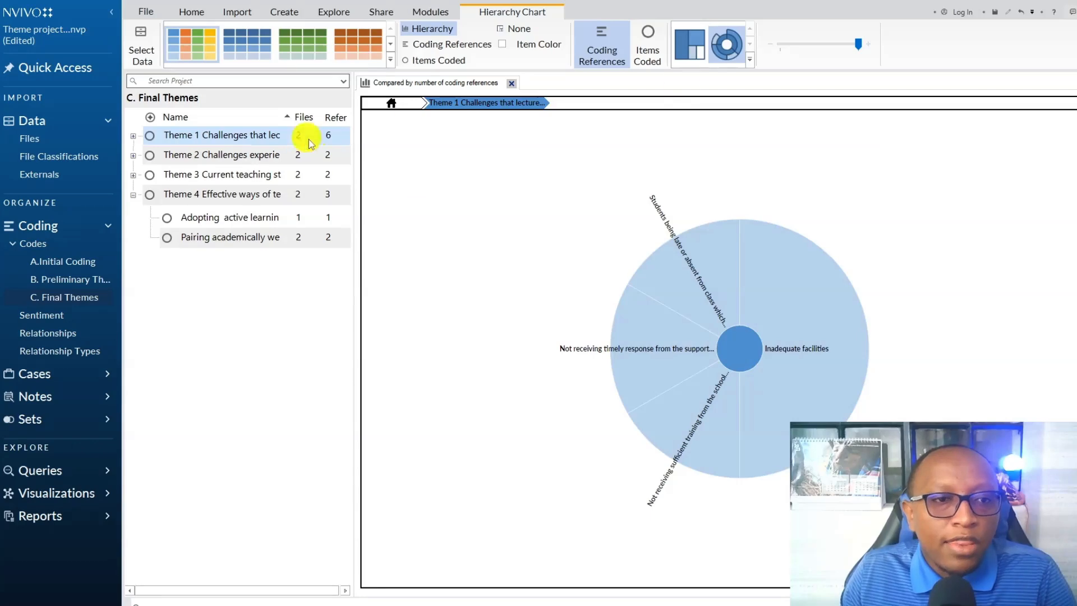
Close the chart, return to the Lecturer 2 document, and turn on its coding highlights and coding stripes.
left_click(42, 140)
left_click(511, 83)
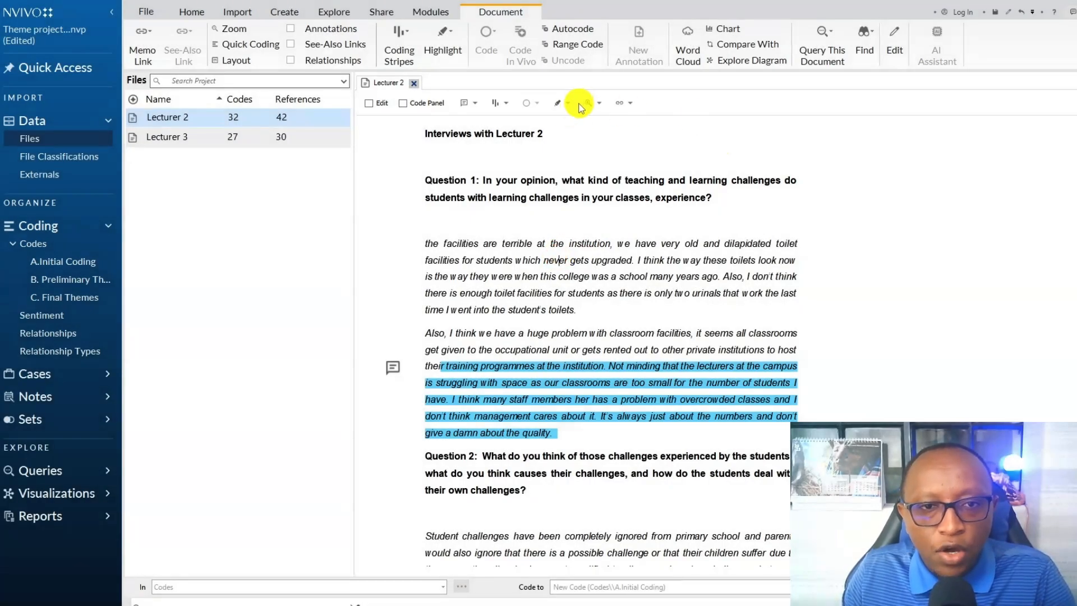
left_click(566, 102)
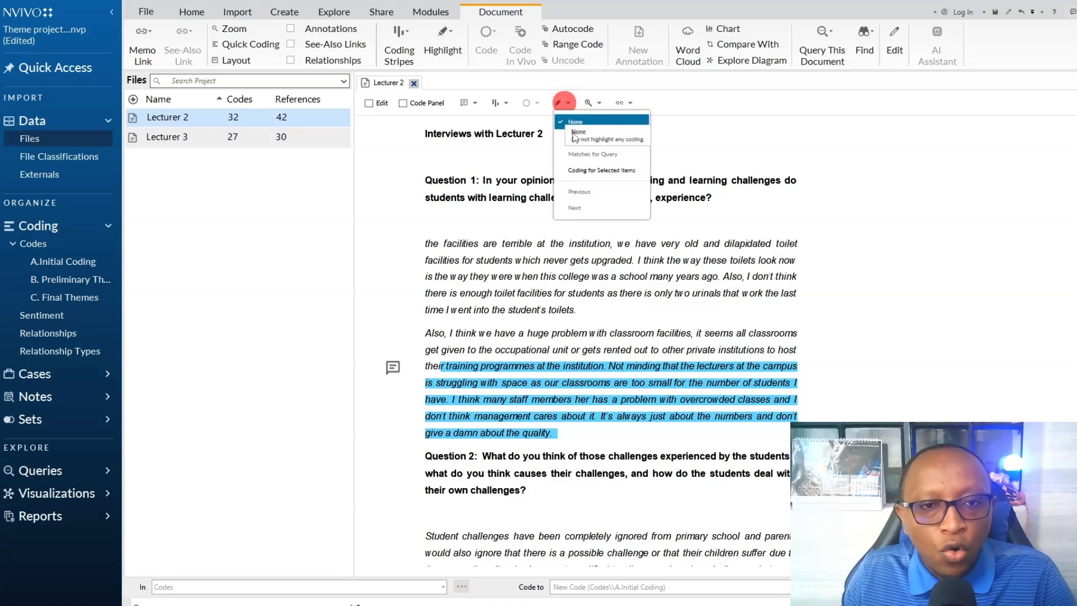
left_click(572, 137)
left_click(506, 103)
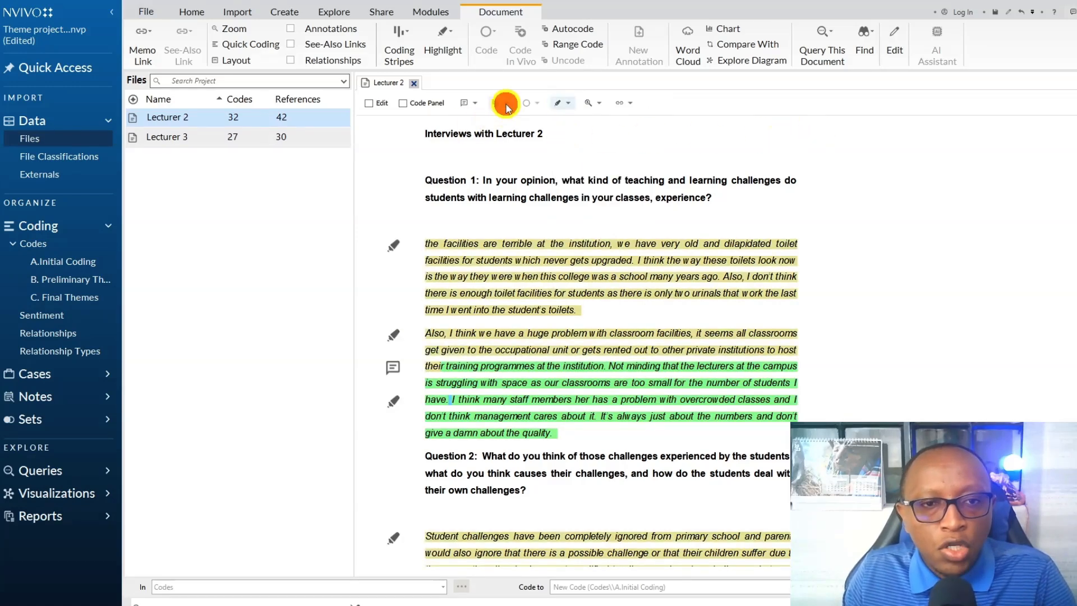
left_click(502, 141)
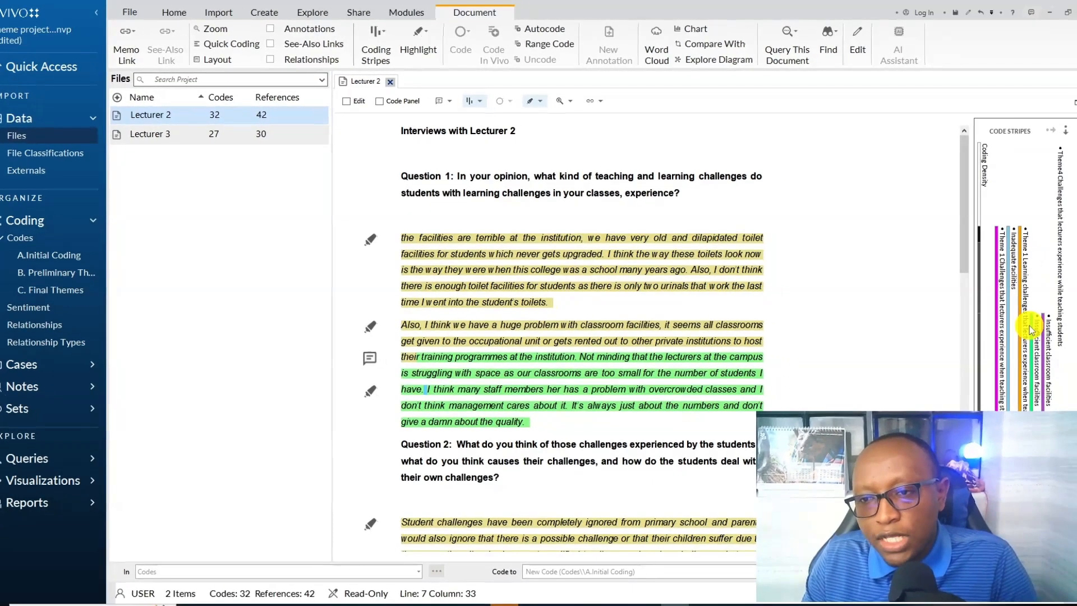
Print Lecturer 2 with coding stripes on the same page to a PDF named P1 in the Video 27 folder.
scroll(1026, 298, "down", 3)
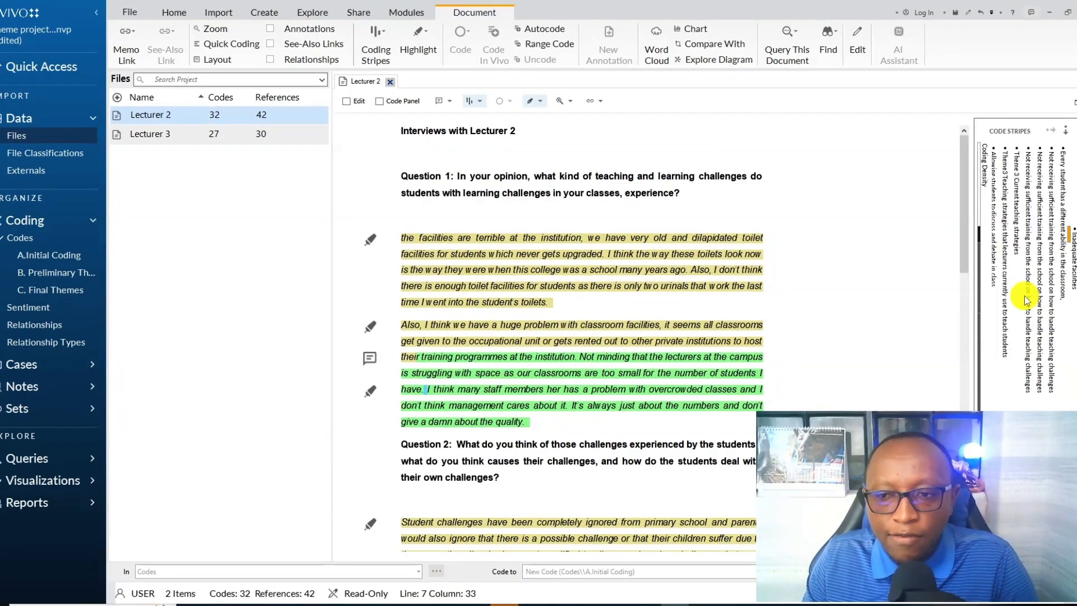
scroll(1024, 295, "down", 3)
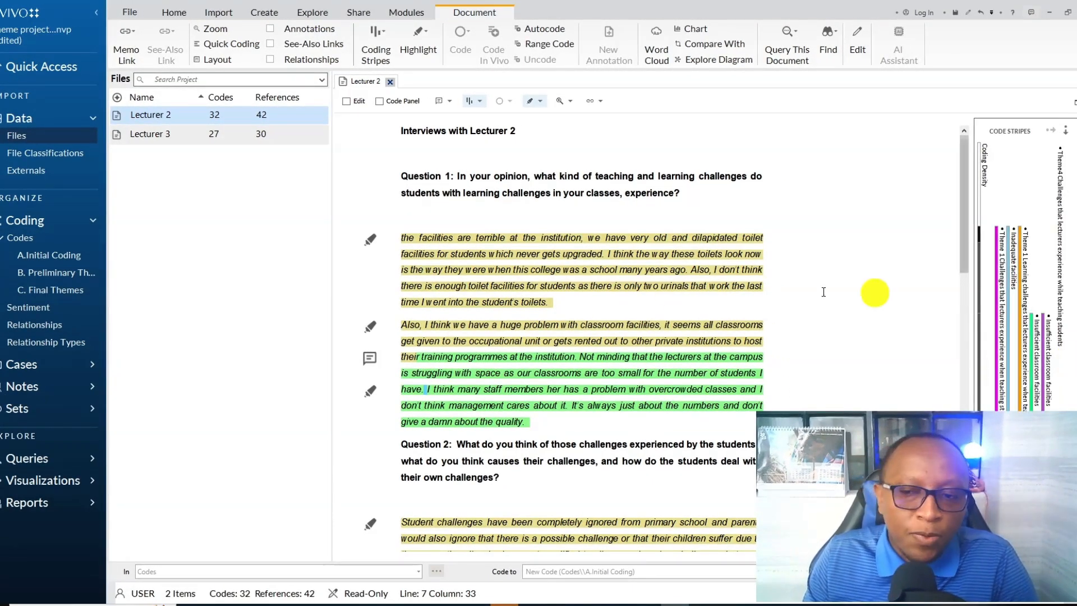
left_click(669, 228)
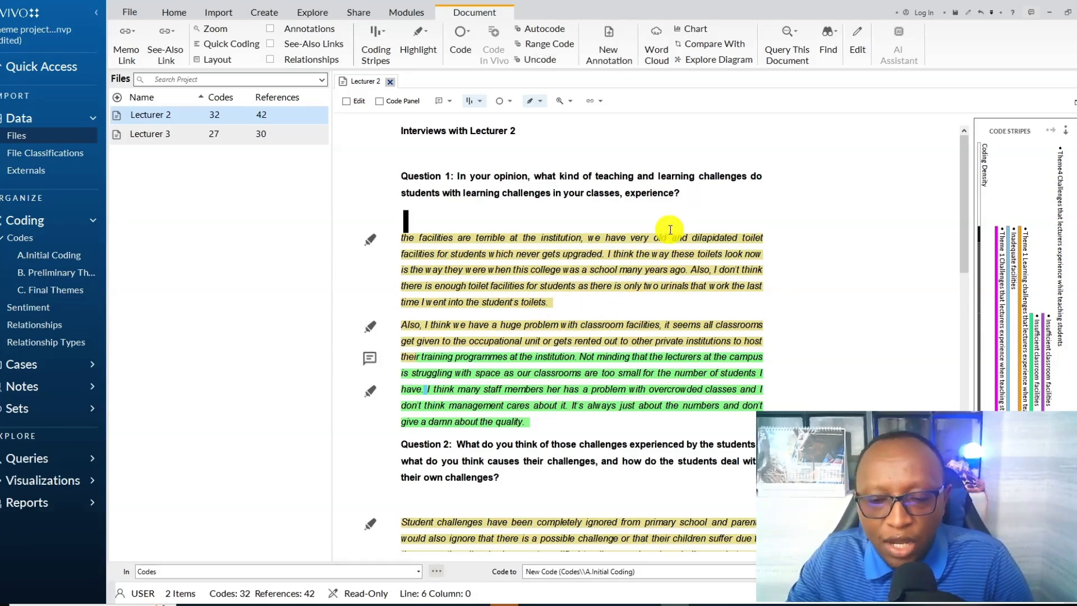
key("ctrl+p")
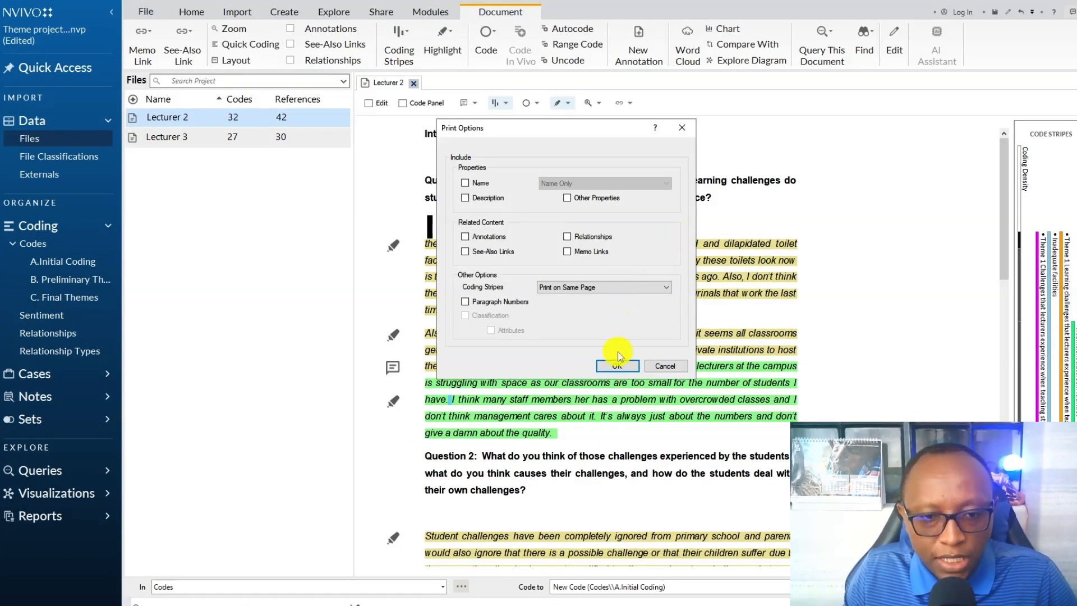
left_click(617, 364)
left_click(143, 248)
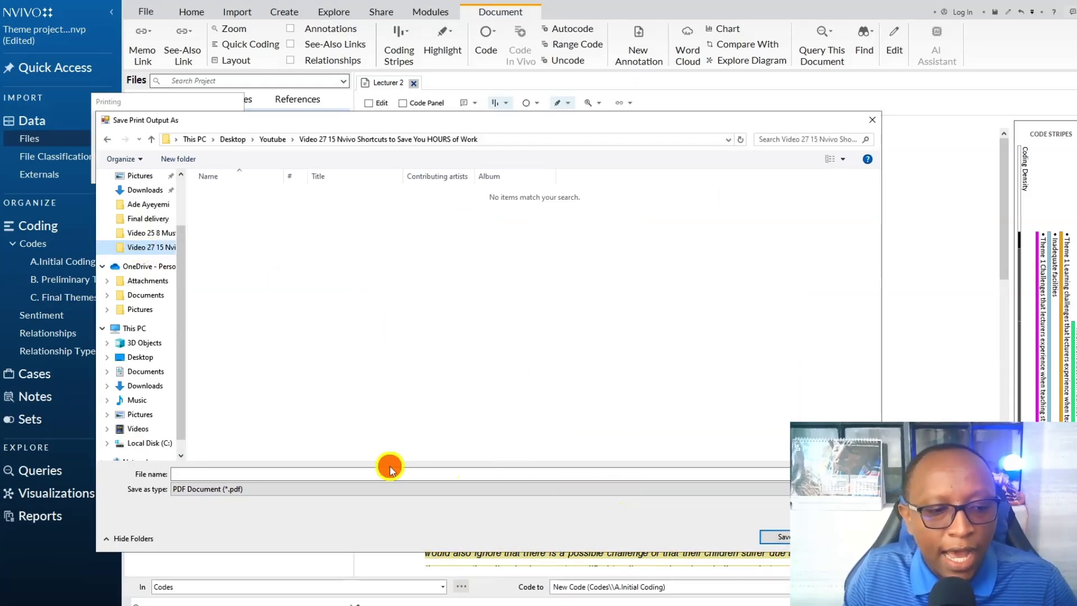
key("p")
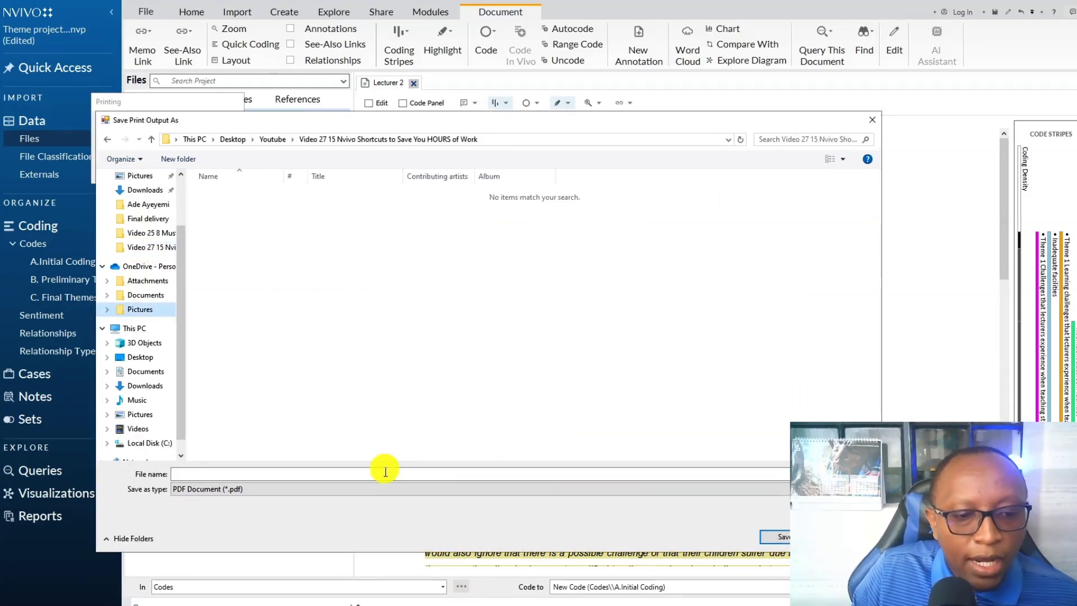
left_click(387, 473)
key("ctrl+v")
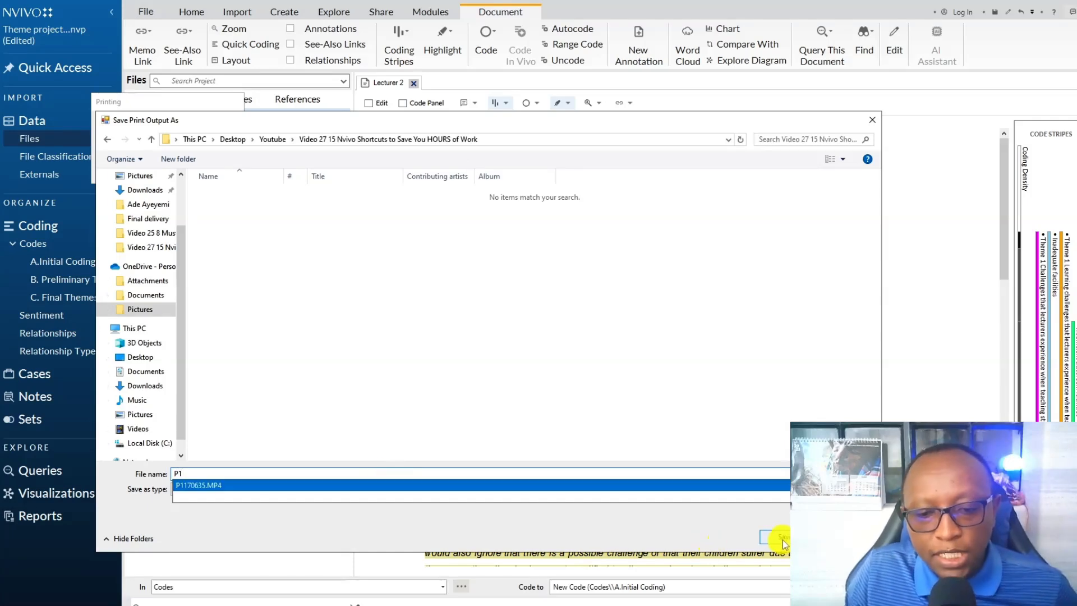
left_click(777, 537)
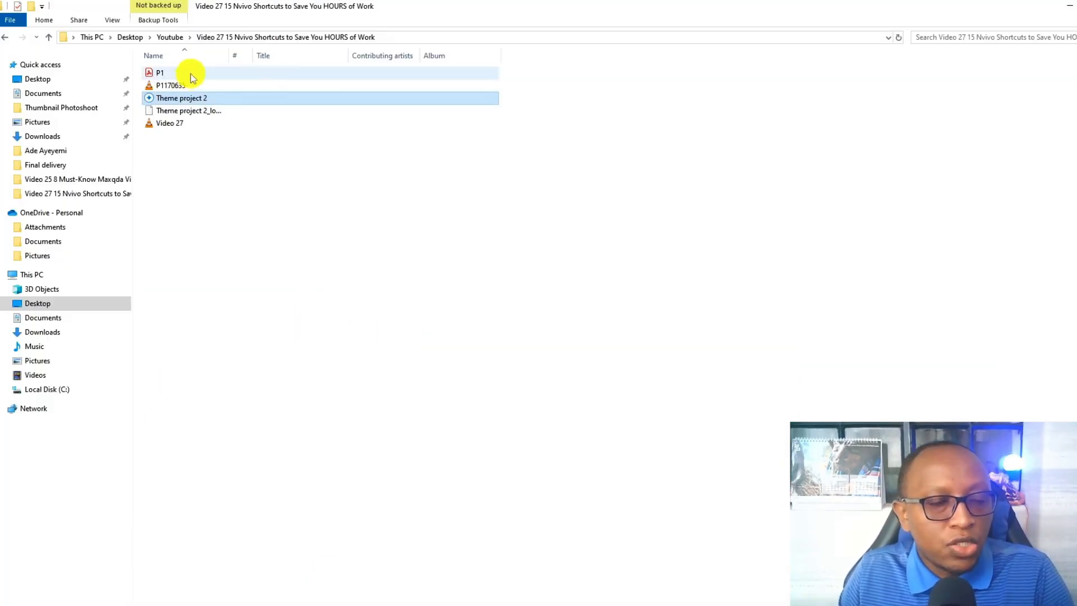
Open the printed P1 PDF from File Explorer in Adobe Acrobat and examine the highlighted text and coding stripes on its pages.
left_click(191, 74)
double_click(191, 75)
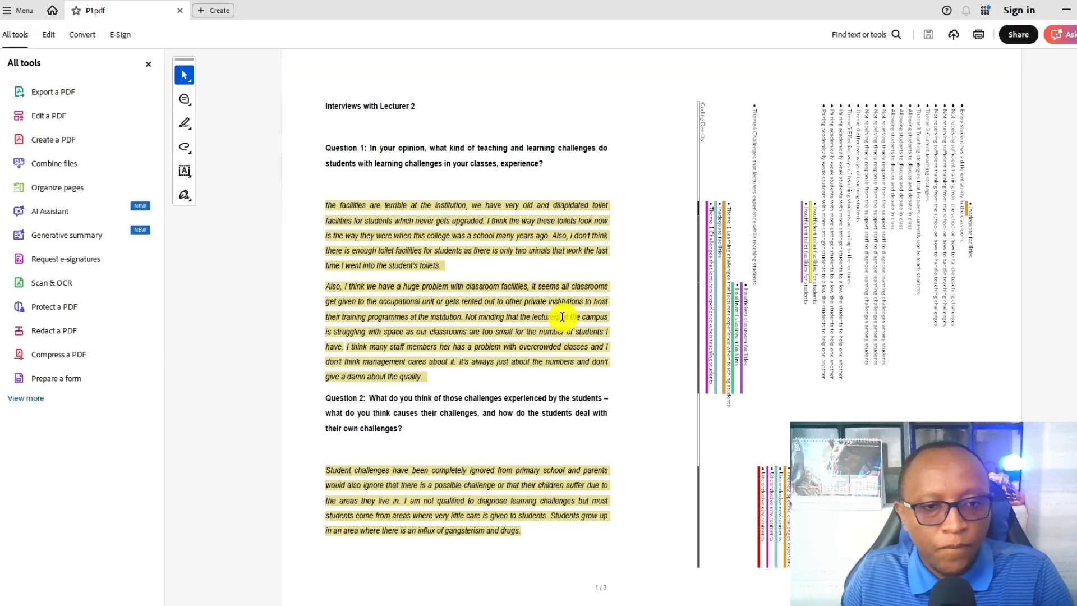
scroll(626, 292, "down", 15)
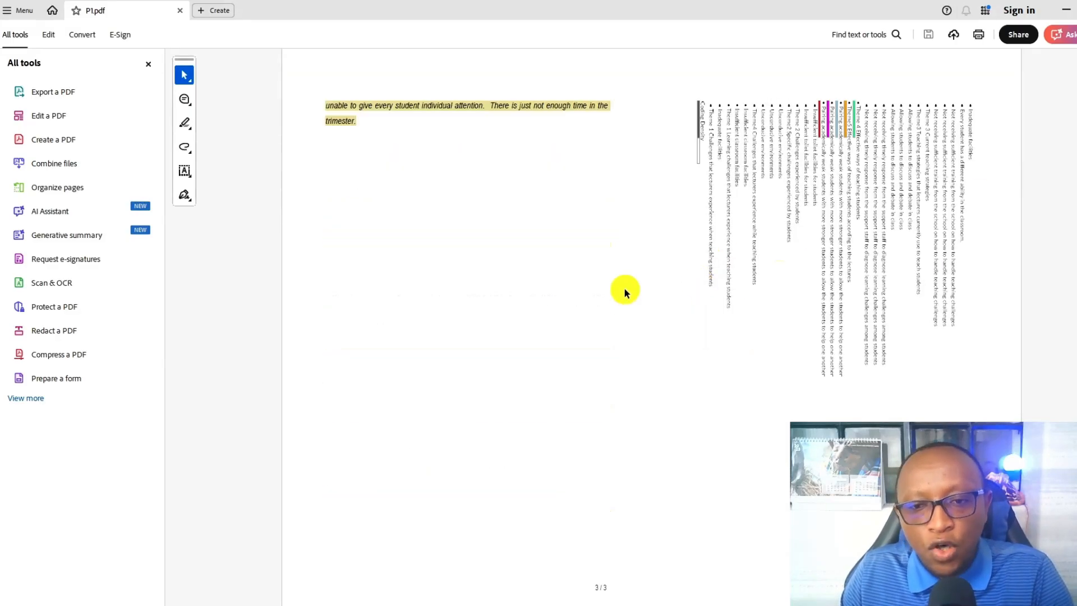
scroll(627, 293, "up", 15)
left_click(737, 317)
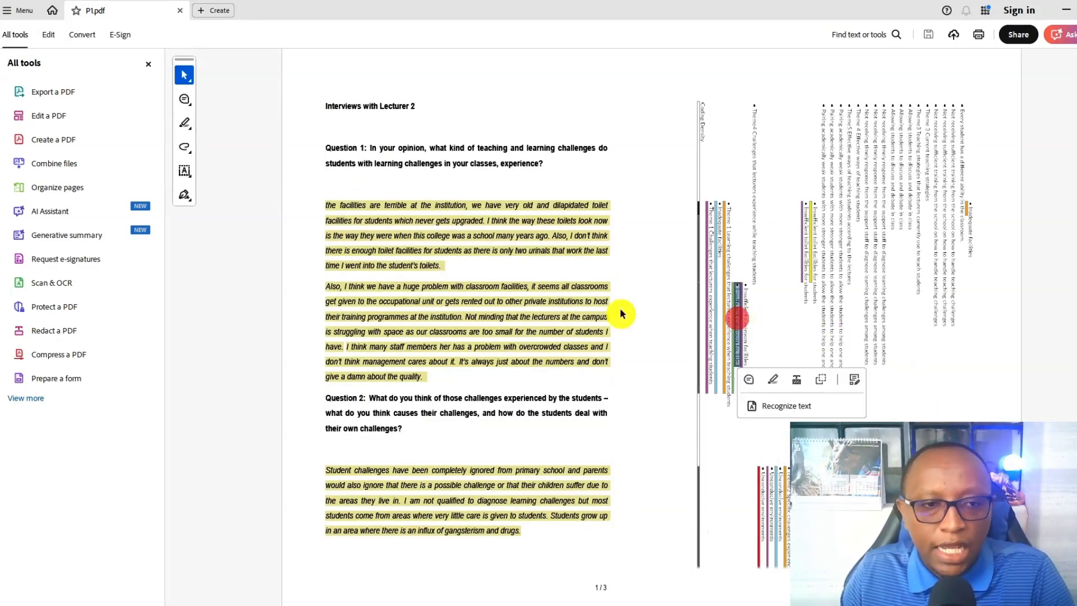